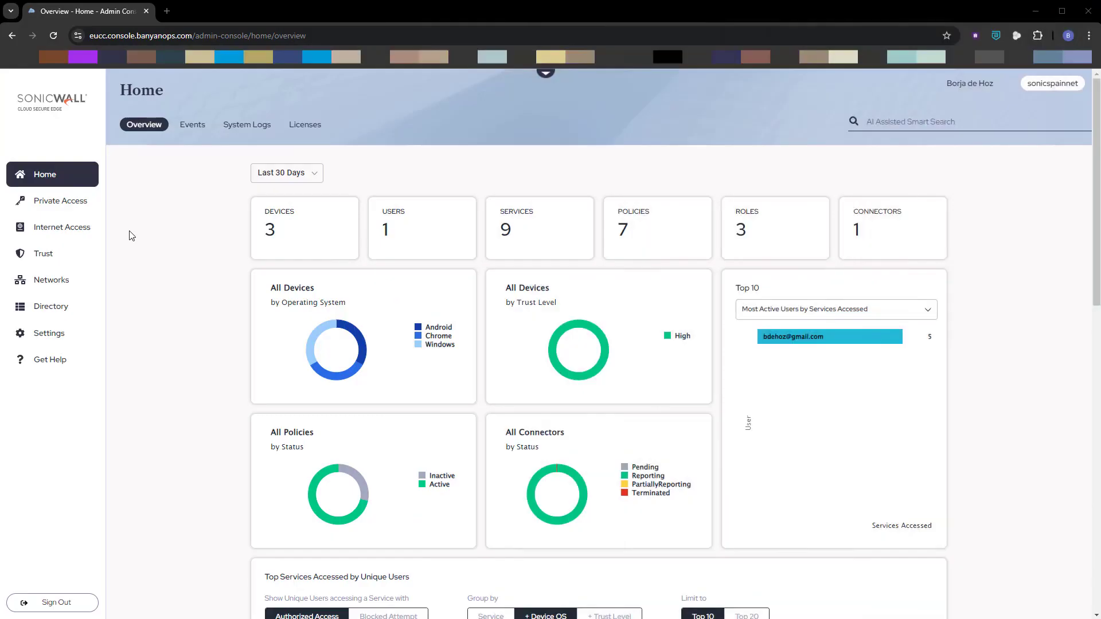
Step: Start registering a new RDP service in the Private Access infrastructure section
{"action": "left_click", "coordinate": [86, 203]}
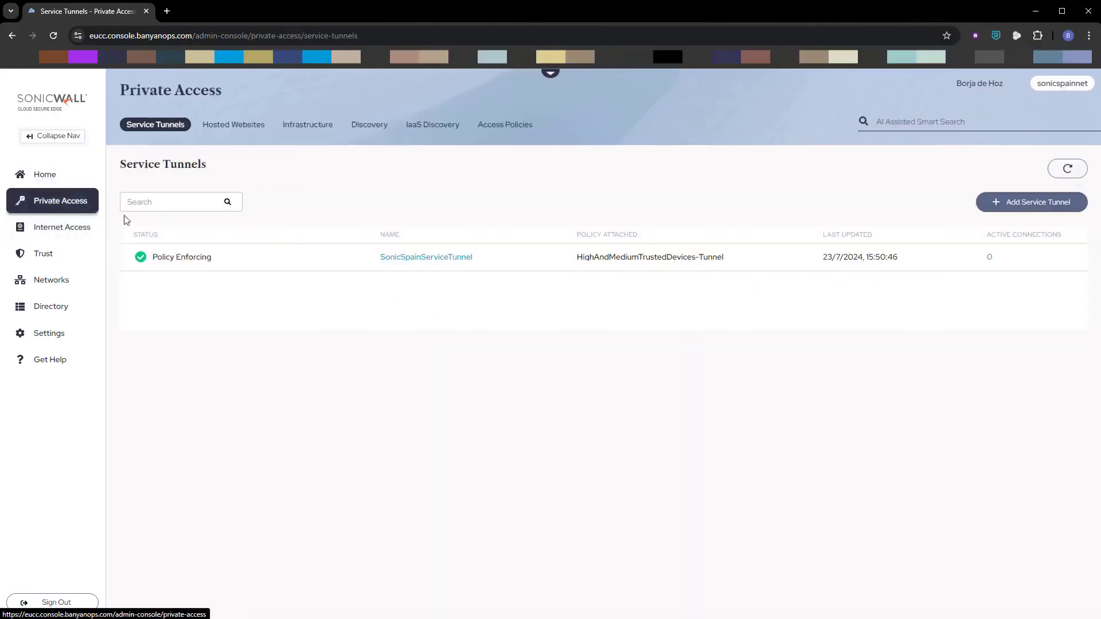
{"action": "left_click", "coordinate": [307, 127]}
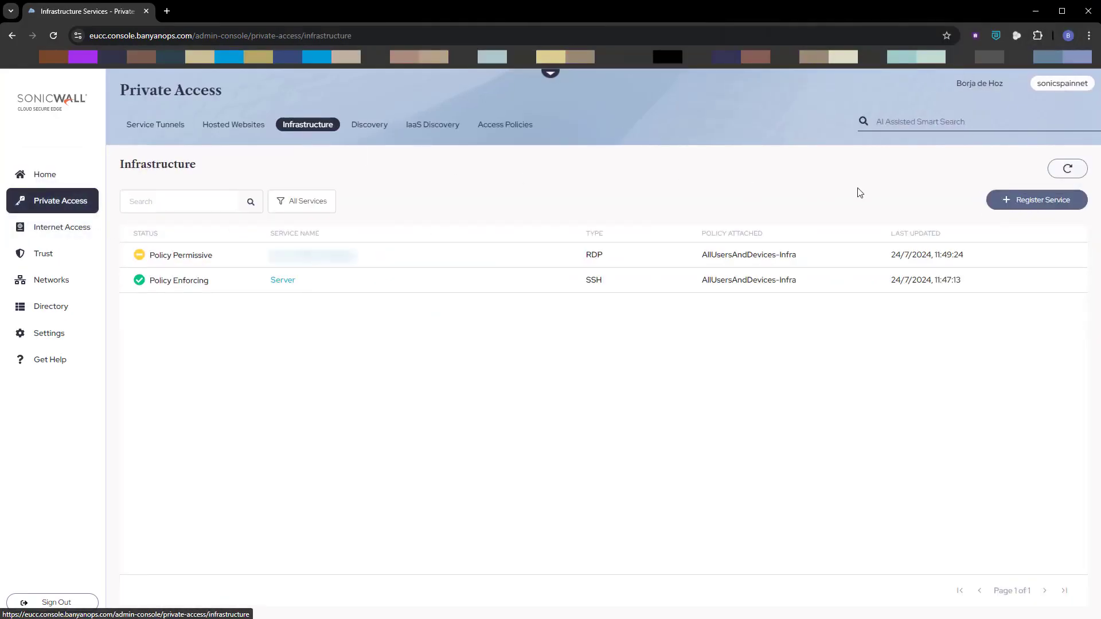
{"action": "left_click", "coordinate": [1044, 201]}
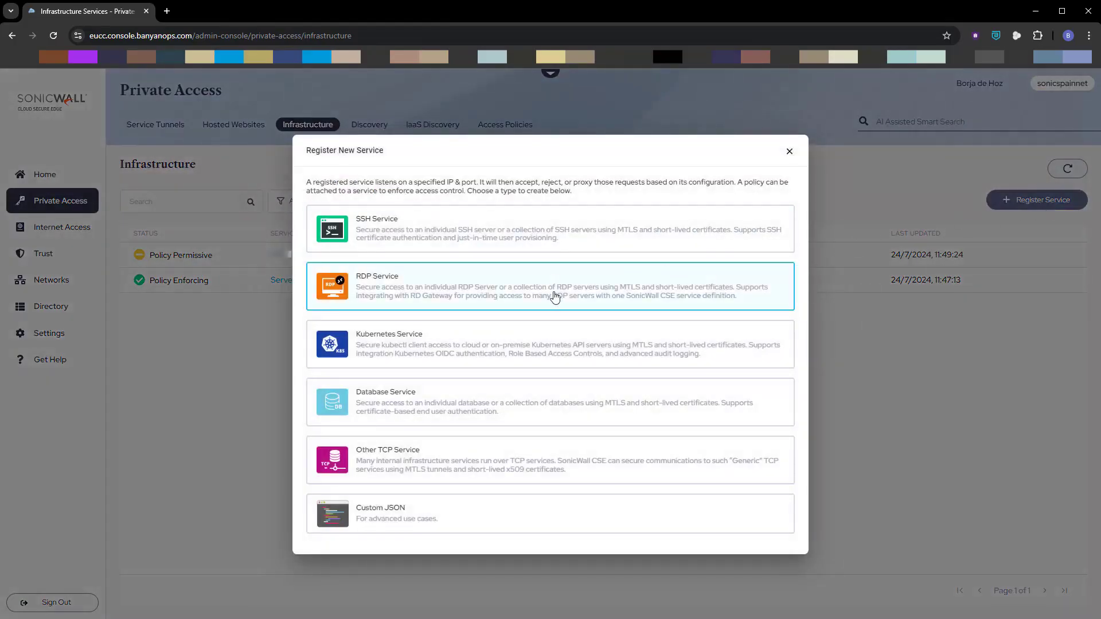
{"action": "left_click", "coordinate": [423, 297]}
Step: Name the RDP service Cliente3 and give it the description RDP-Access-to-client3
{"action": "left_click", "coordinate": [235, 249]}
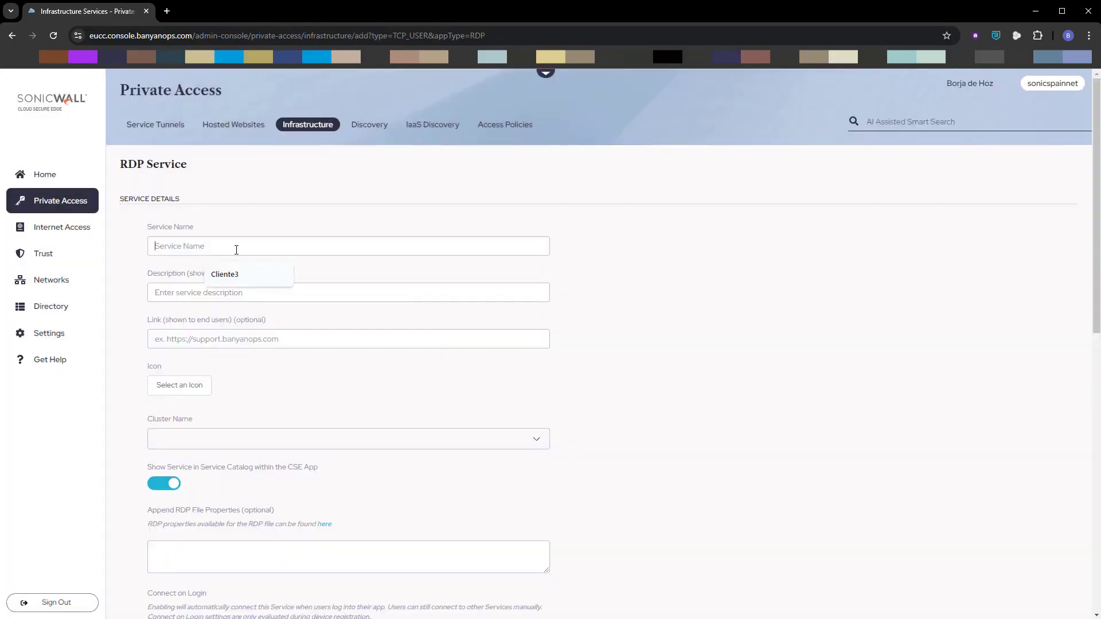
{"action": "left_click", "coordinate": [239, 286]}
{"action": "left_click", "coordinate": [213, 291]}
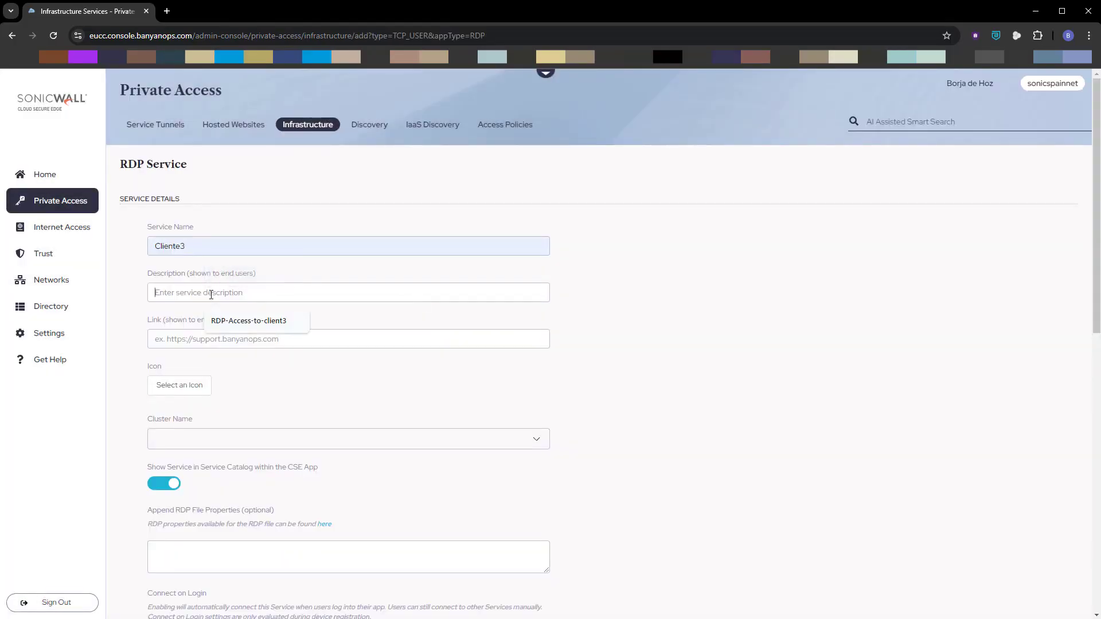
{"action": "left_click", "coordinate": [240, 319]}
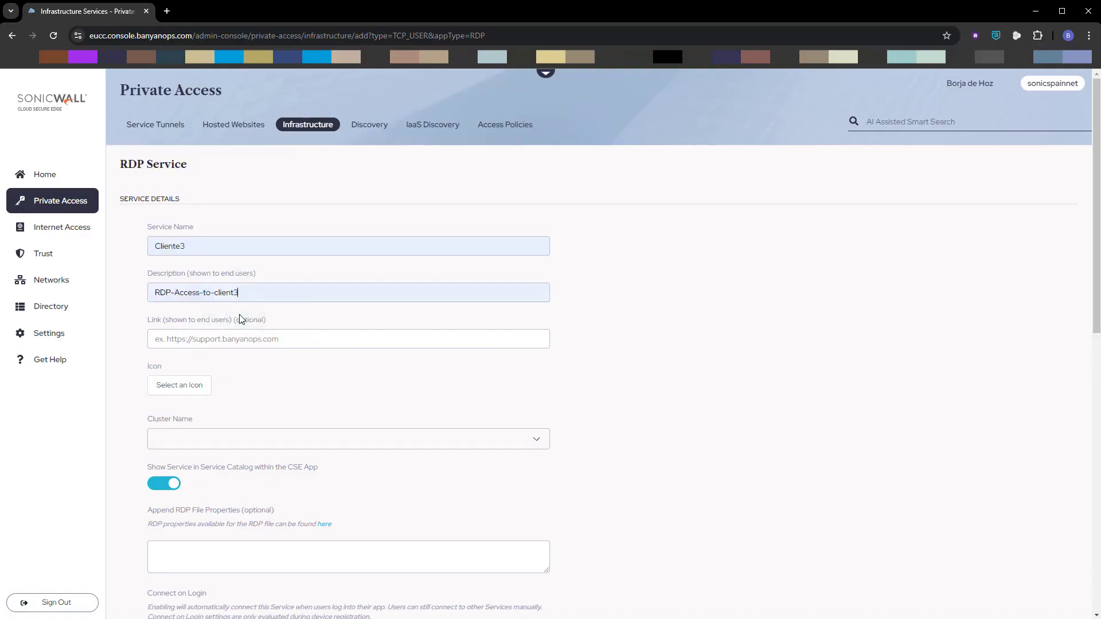
Step: Assign the laptop icon to the service and select global-edge as its cluster
{"action": "left_click", "coordinate": [173, 390]}
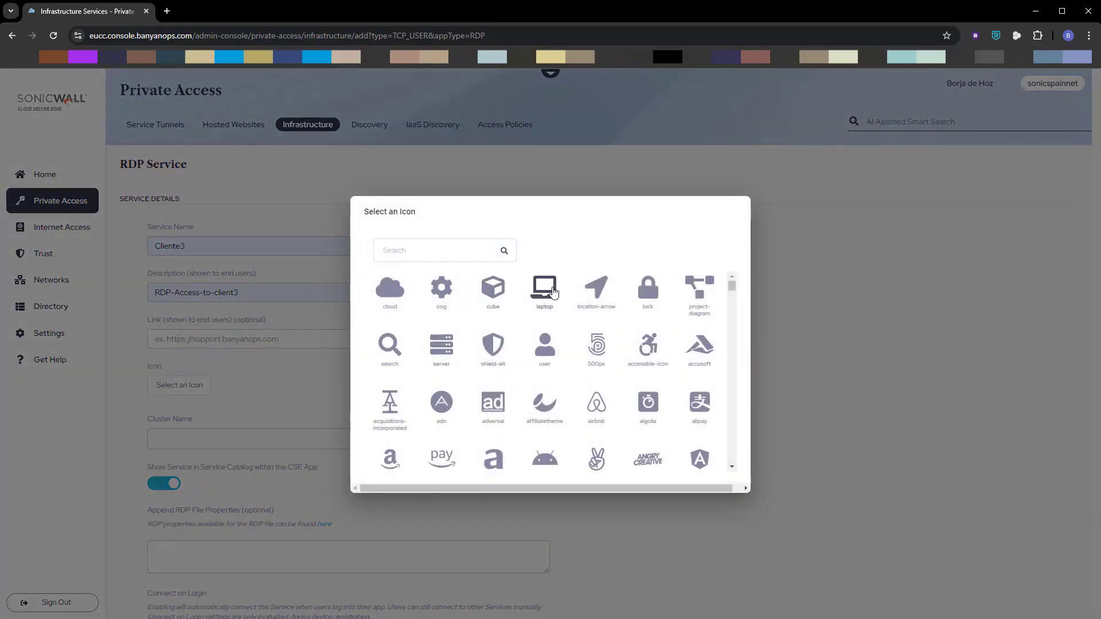
{"action": "left_click", "coordinate": [554, 293]}
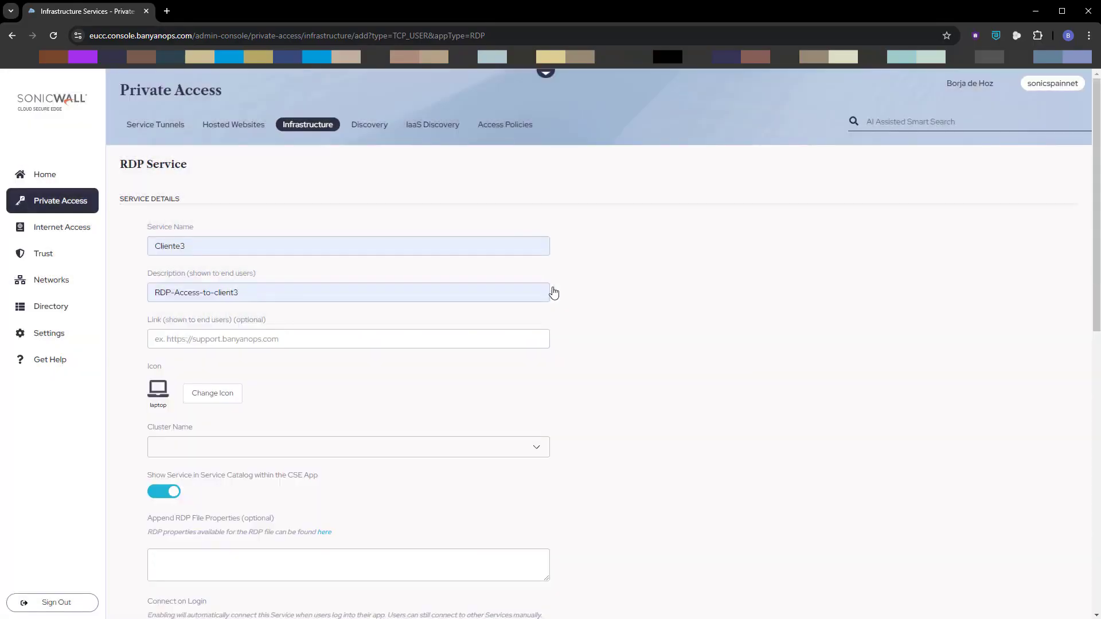
{"action": "left_click", "coordinate": [220, 448]}
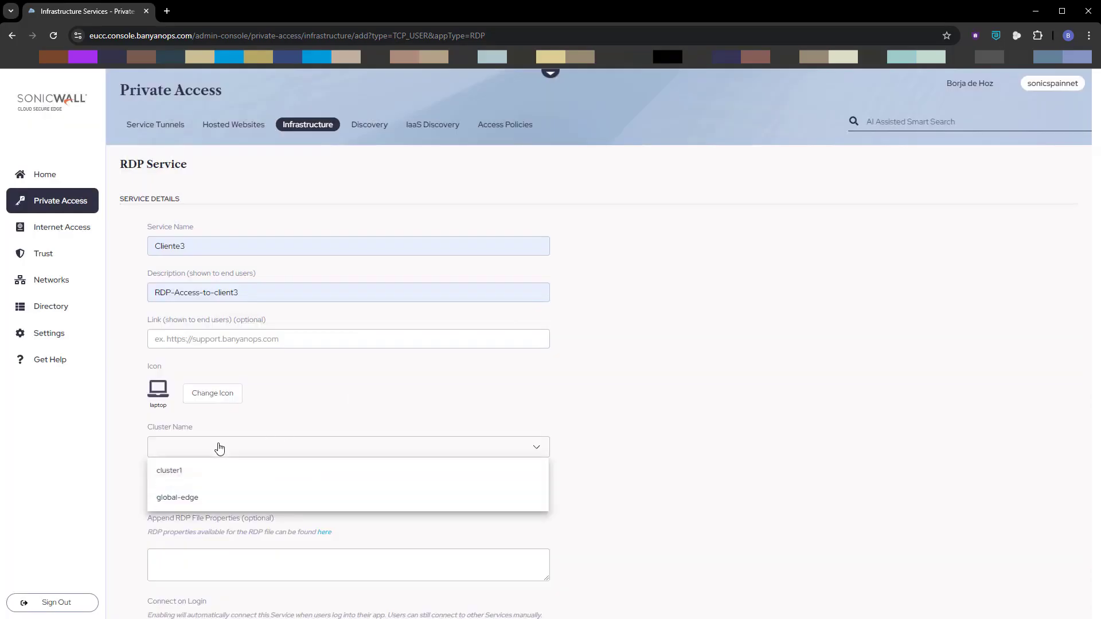
{"action": "left_click", "coordinate": [205, 505]}
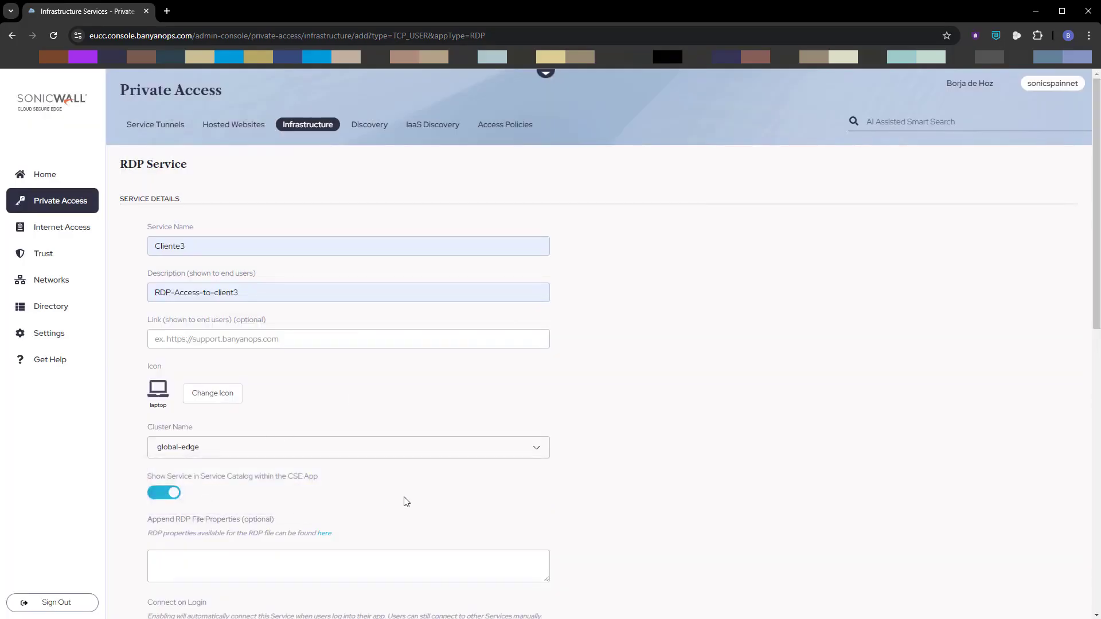
Step: Set the service domain name to cliente3.sonicspain.net and the fixed backend domain to 172.16.254.3 with port 3389
{"action": "scroll", "coordinate": [405, 501], "scroll_direction": "down", "scroll_amount": 2}
{"action": "scroll", "coordinate": [405, 502], "scroll_direction": "down", "scroll_amount": 3}
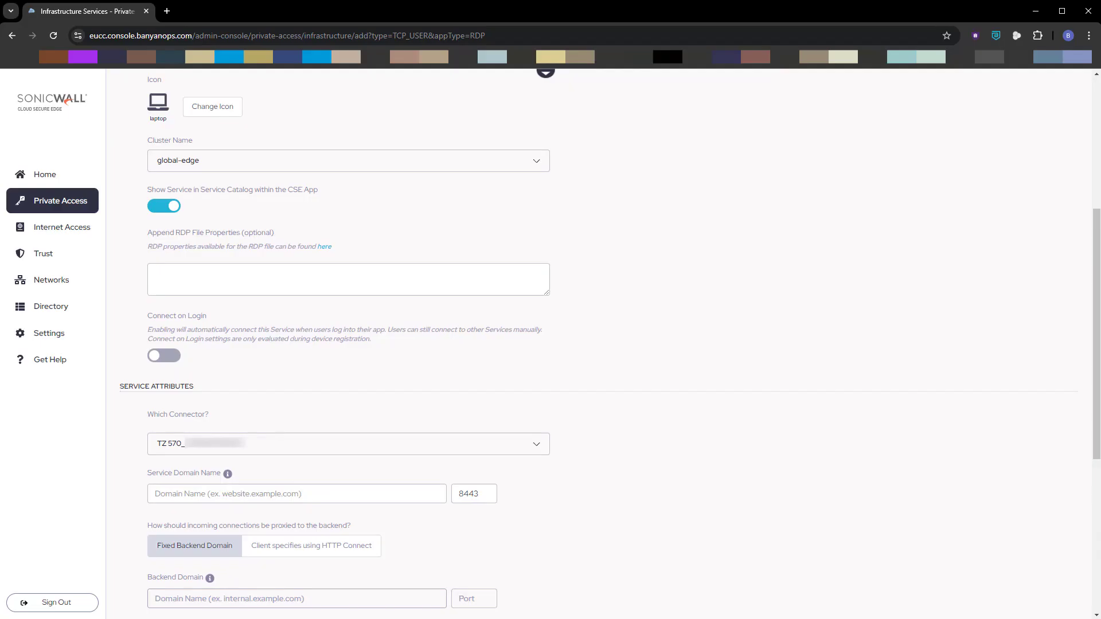
{"action": "left_click", "coordinate": [268, 491]}
{"action": "left_click", "coordinate": [259, 521]}
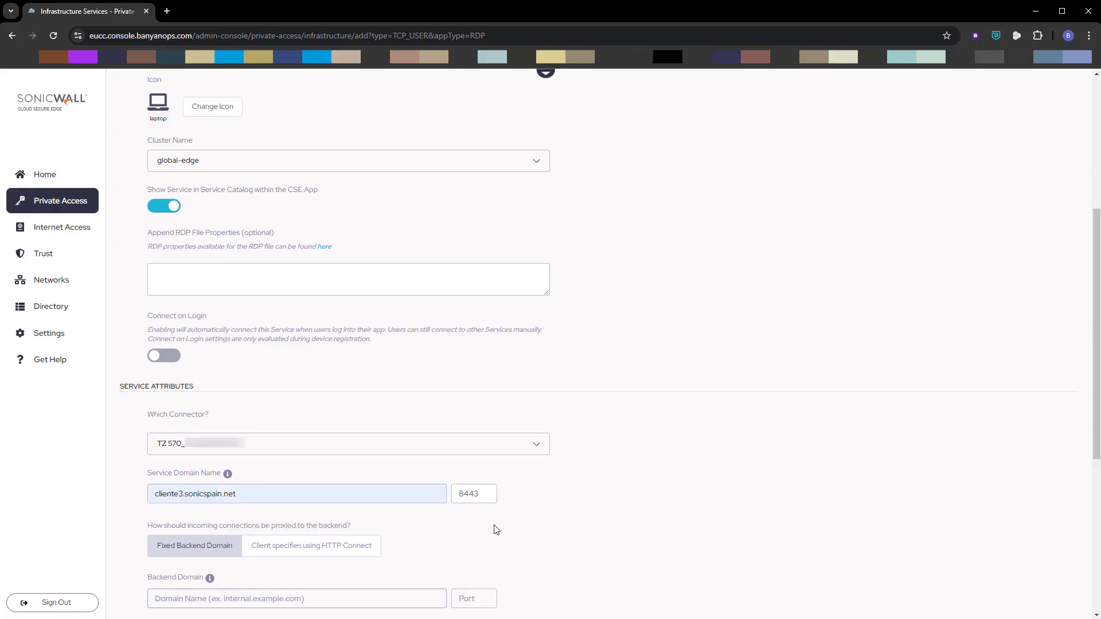
{"action": "scroll", "coordinate": [497, 524], "scroll_direction": "down", "scroll_amount": 2}
{"action": "left_click", "coordinate": [260, 487]}
{"action": "left_click", "coordinate": [257, 510]}
{"action": "left_click", "coordinate": [475, 486]}
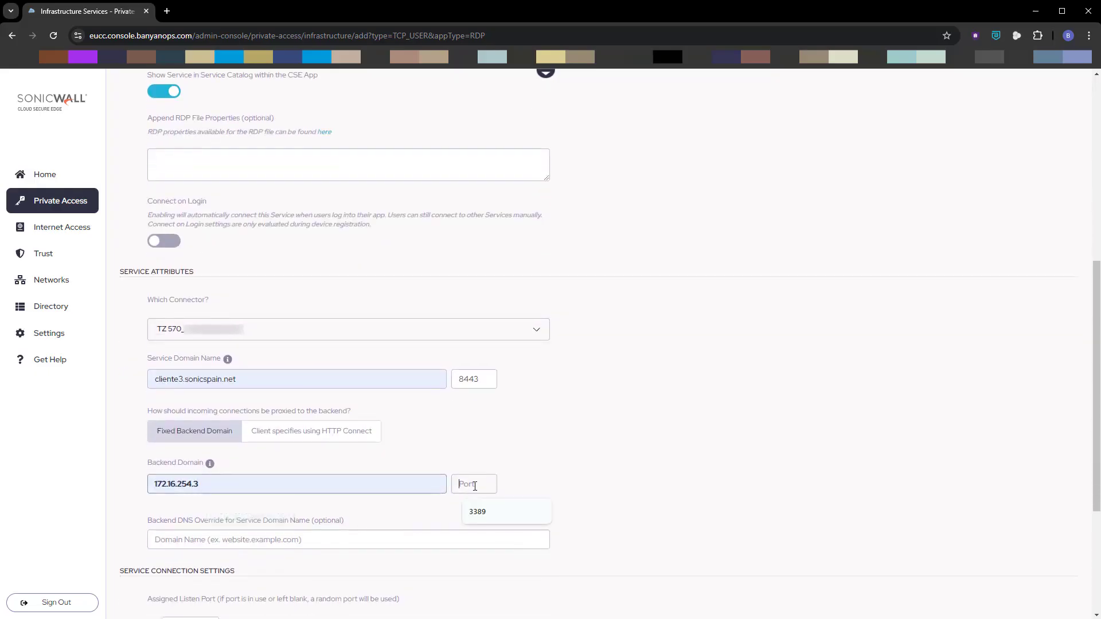
{"action": "key", "text": "Down"}
{"action": "key", "text": "Return"}
Step: Attach the HighAndMediumTrustedDevices-Infra policy and register the service
{"action": "scroll", "coordinate": [265, 545], "scroll_direction": "down", "scroll_amount": 3}
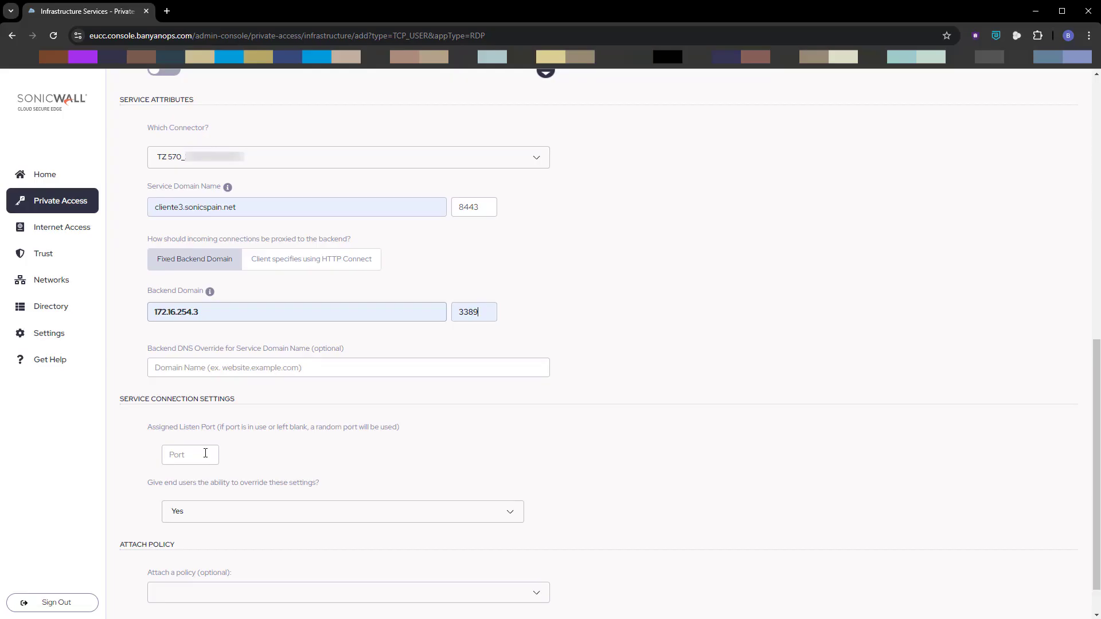
{"action": "scroll", "coordinate": [205, 453], "scroll_direction": "down", "scroll_amount": 1}
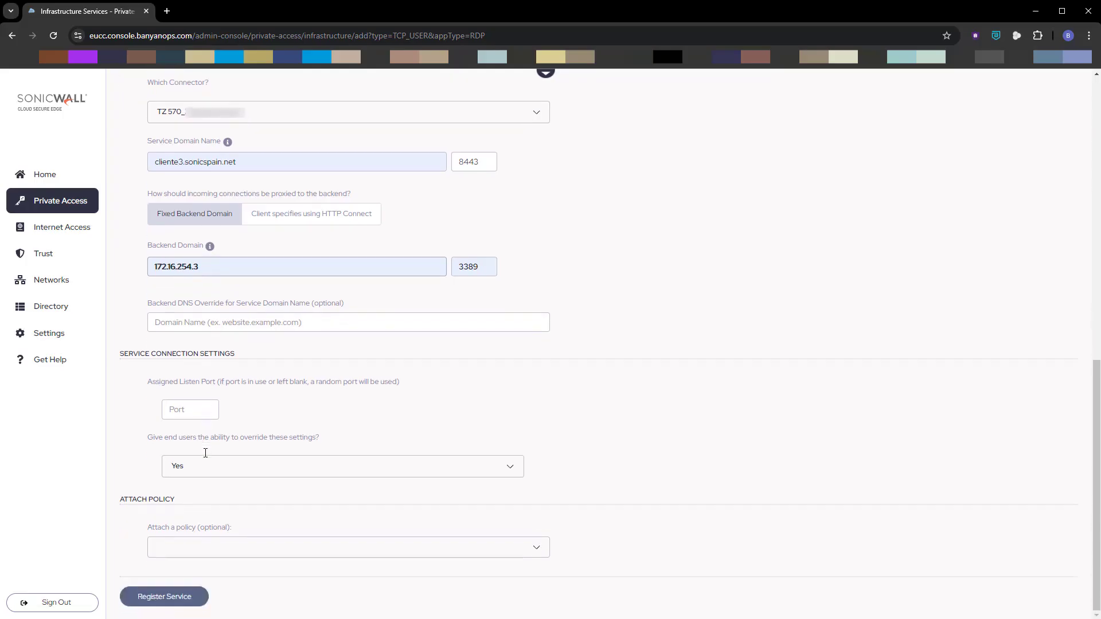
{"action": "left_click", "coordinate": [227, 546]}
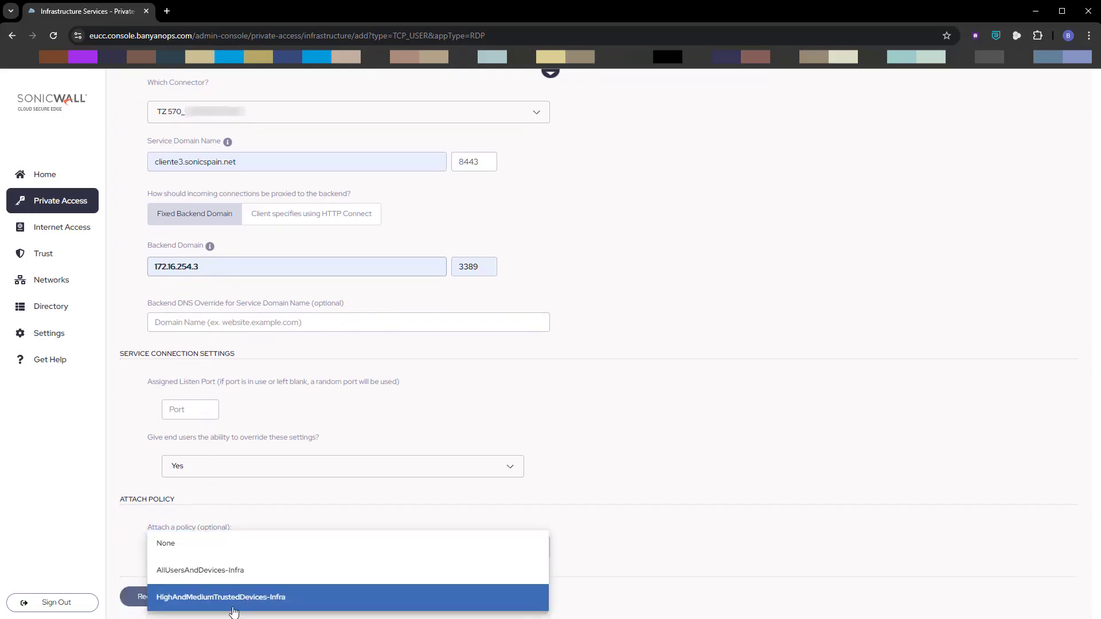
{"action": "left_click", "coordinate": [212, 598]}
{"action": "scroll", "coordinate": [306, 583], "scroll_direction": "down", "scroll_amount": 1}
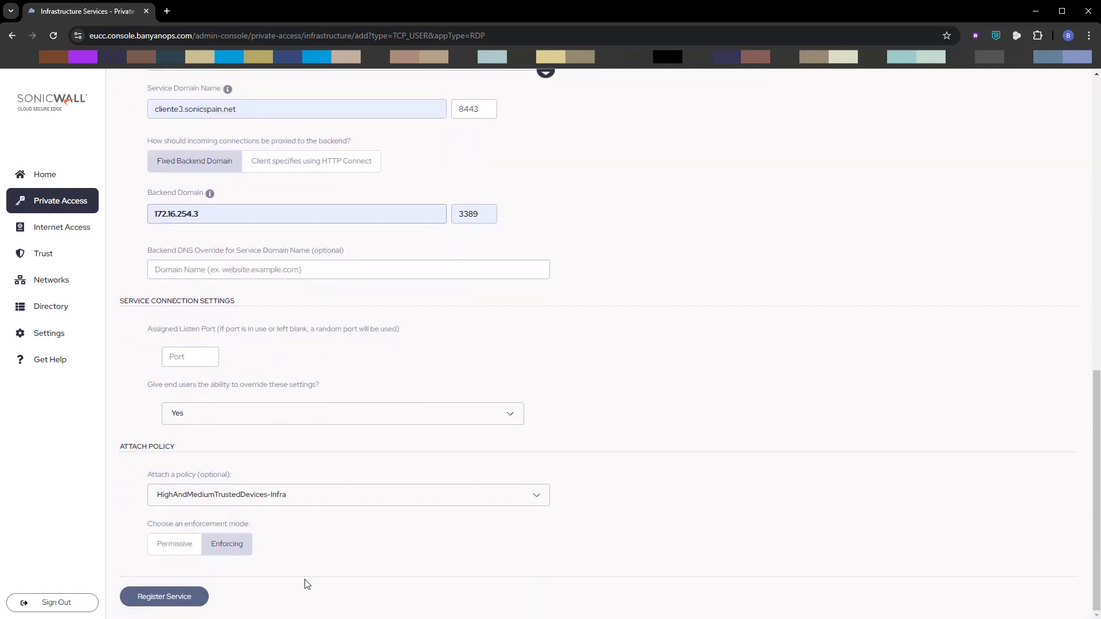
{"action": "left_click", "coordinate": [176, 594]}
Step: Log in to the CSE App through the Microsoft sign-in page, entering the account password
{"action": "left_click", "coordinate": [554, 403]}
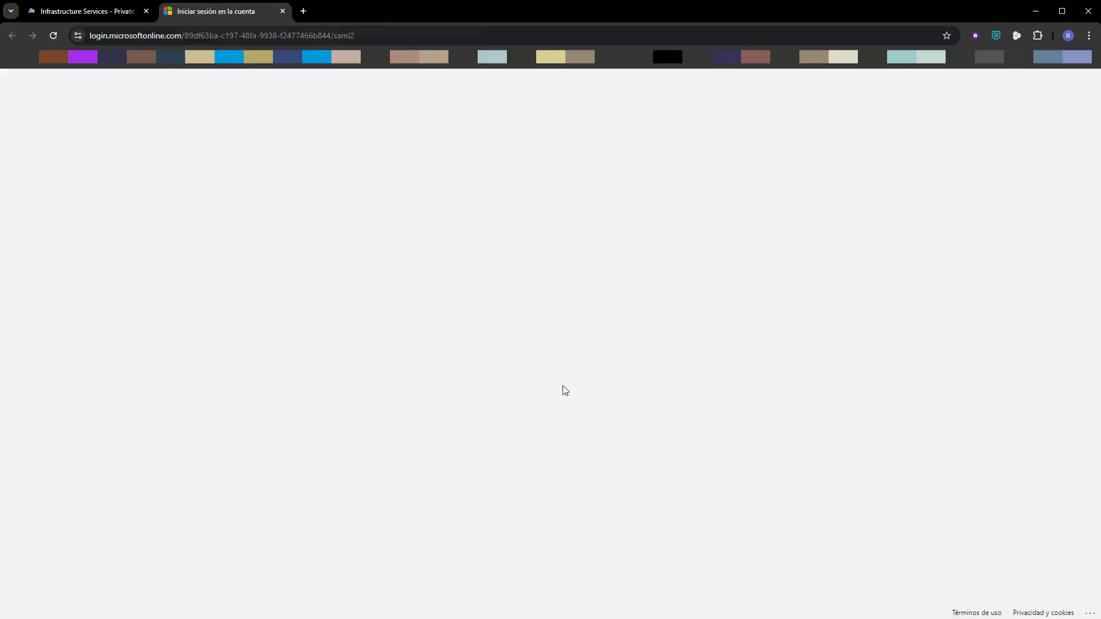
{"action": "left_click", "coordinate": [517, 361]}
{"action": "left_click", "coordinate": [500, 332]}
{"action": "type", "text": "•"}
{"action": "key", "text": "Return"}
{"action": "left_click", "coordinate": [561, 419]}
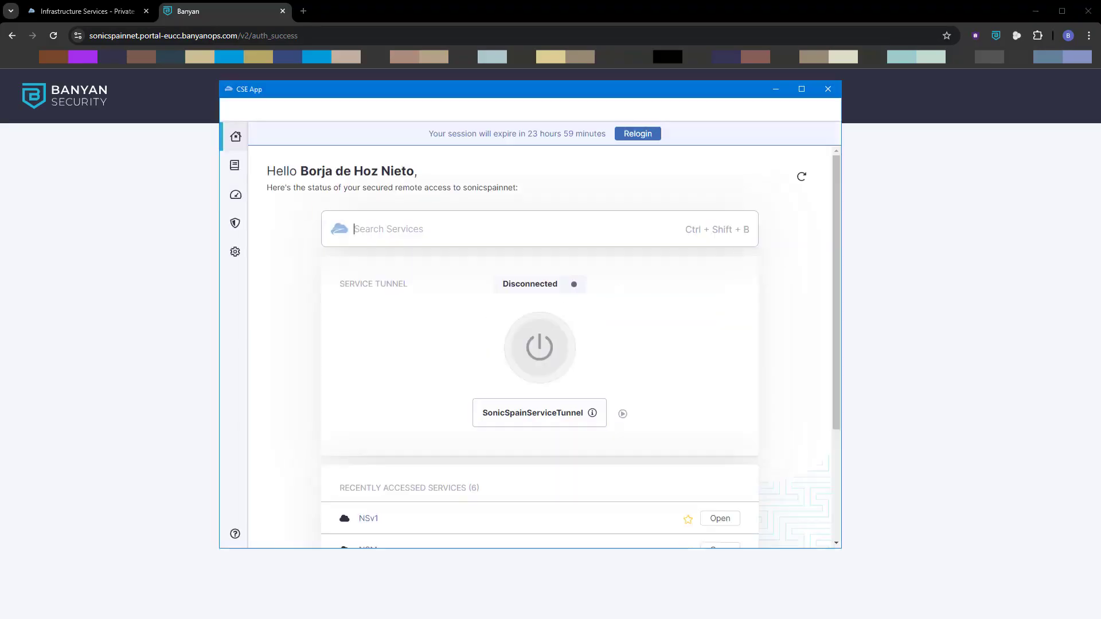
Step: Connect to the Cliente3 infrastructure service in the CSE App, saving the connection file as Cliente3 and accepting the untrusted remote certificate
{"action": "left_click", "coordinate": [235, 167]}
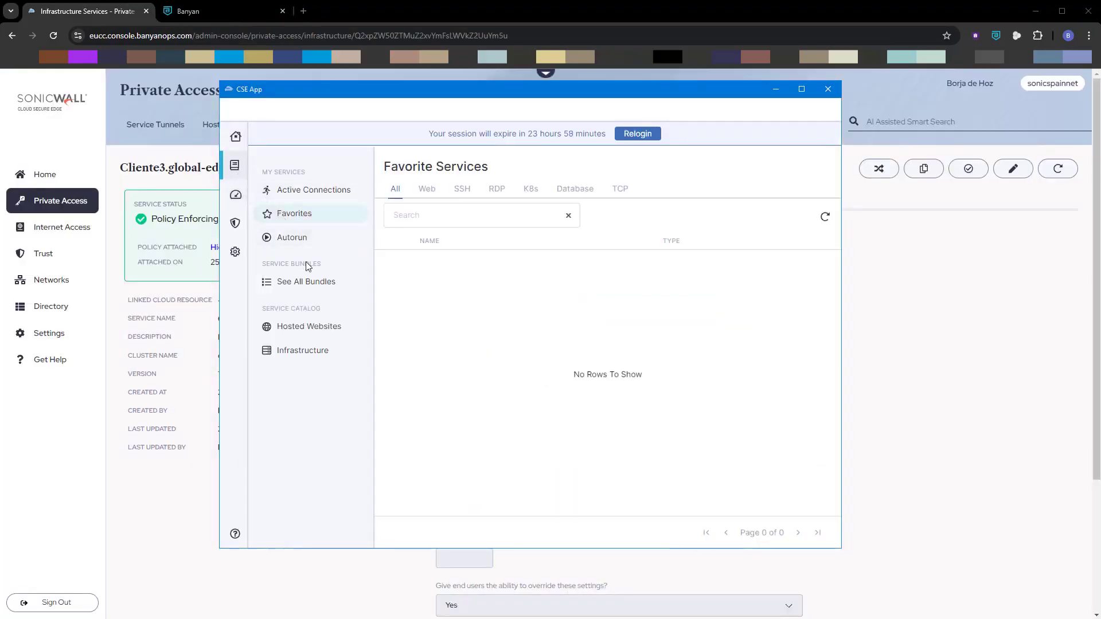
{"action": "left_click", "coordinate": [317, 358]}
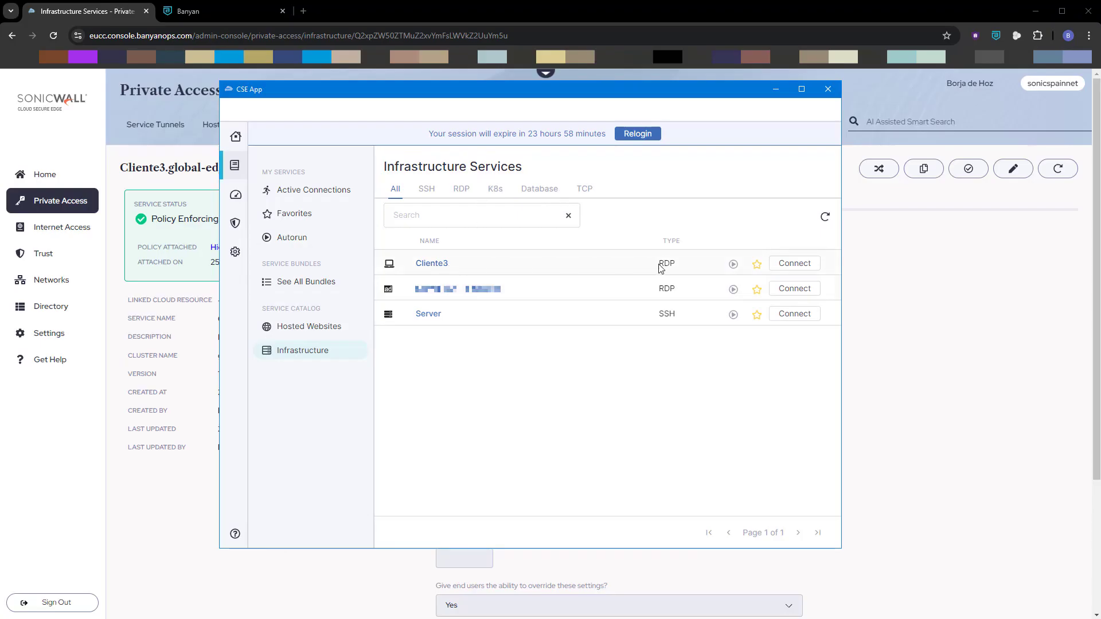
{"action": "left_click", "coordinate": [805, 266]}
{"action": "left_click", "coordinate": [805, 265]}
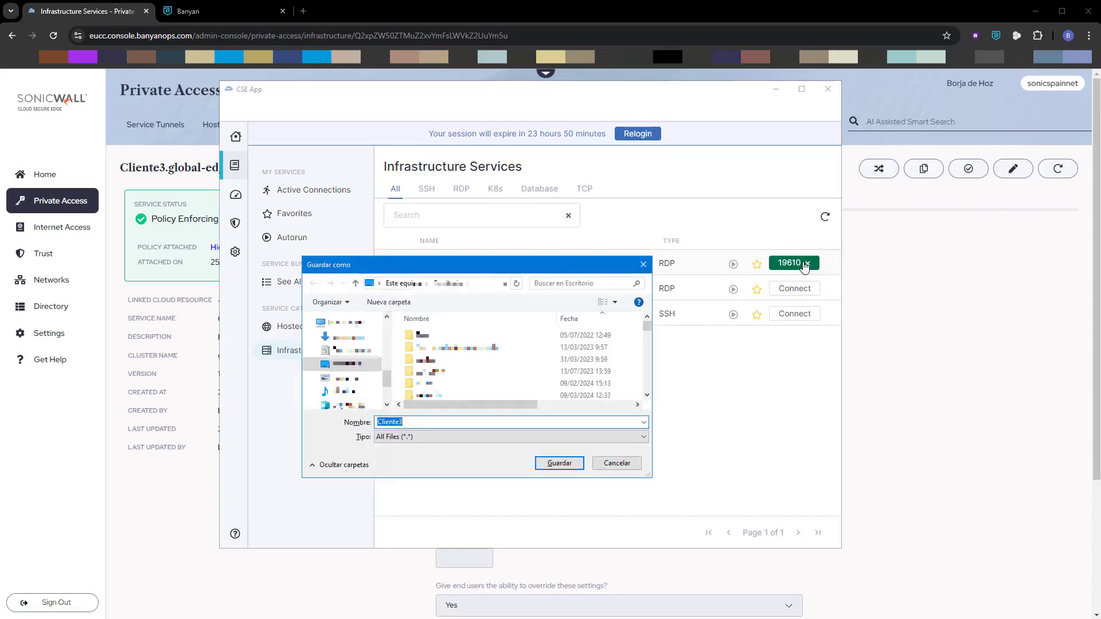
{"action": "left_click", "coordinate": [558, 464]}
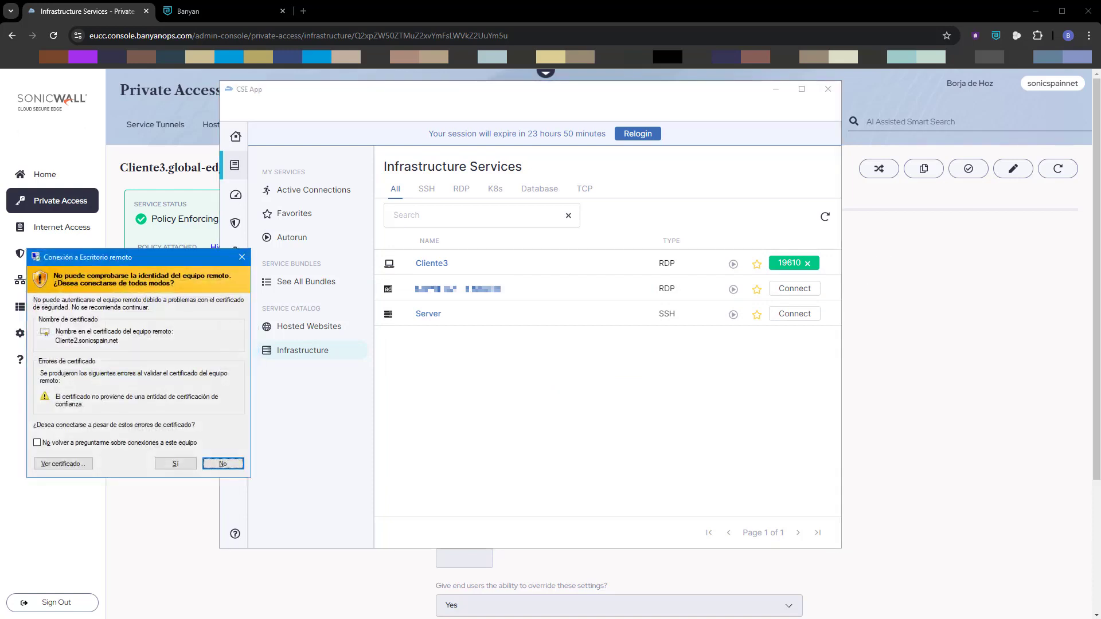
{"action": "left_click", "coordinate": [172, 464]}
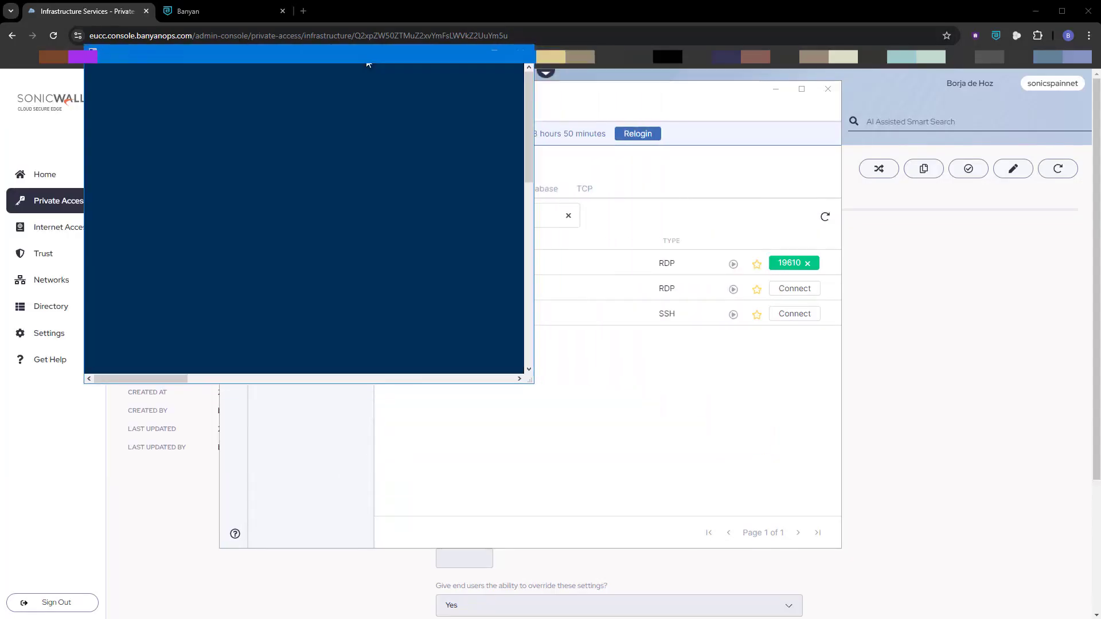
Step: Enlarge the remote desktop window and open the remote computer's Start menu
{"action": "left_click_drag", "start_coordinate": [518, 376], "coordinate": [922, 566]}
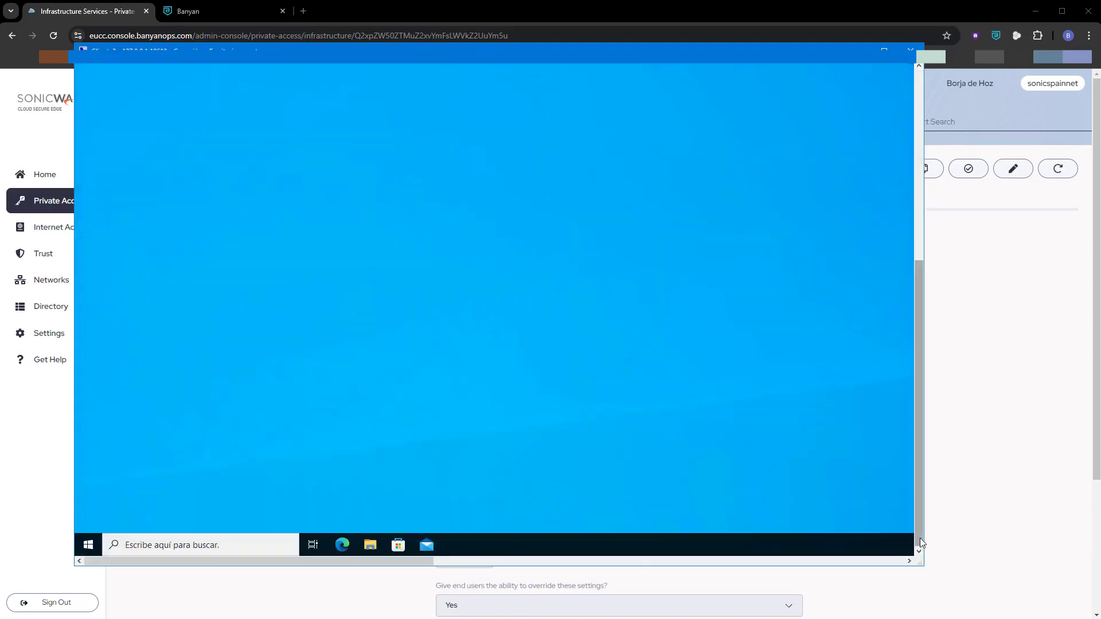
{"action": "left_click", "coordinate": [88, 544]}
{"action": "left_click", "coordinate": [31, 514]}
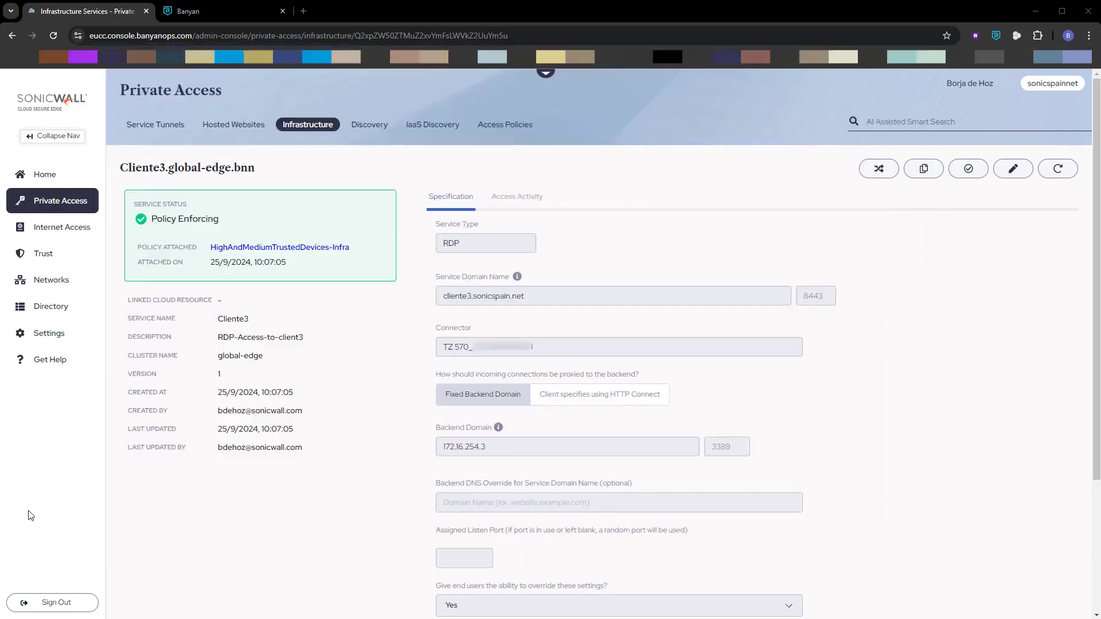
Step: Edit the Cliente3 service in the admin console and enable Connect on Login
{"action": "left_click", "coordinate": [1012, 168]}
{"action": "scroll", "coordinate": [430, 444], "scroll_direction": "down", "scroll_amount": 4}
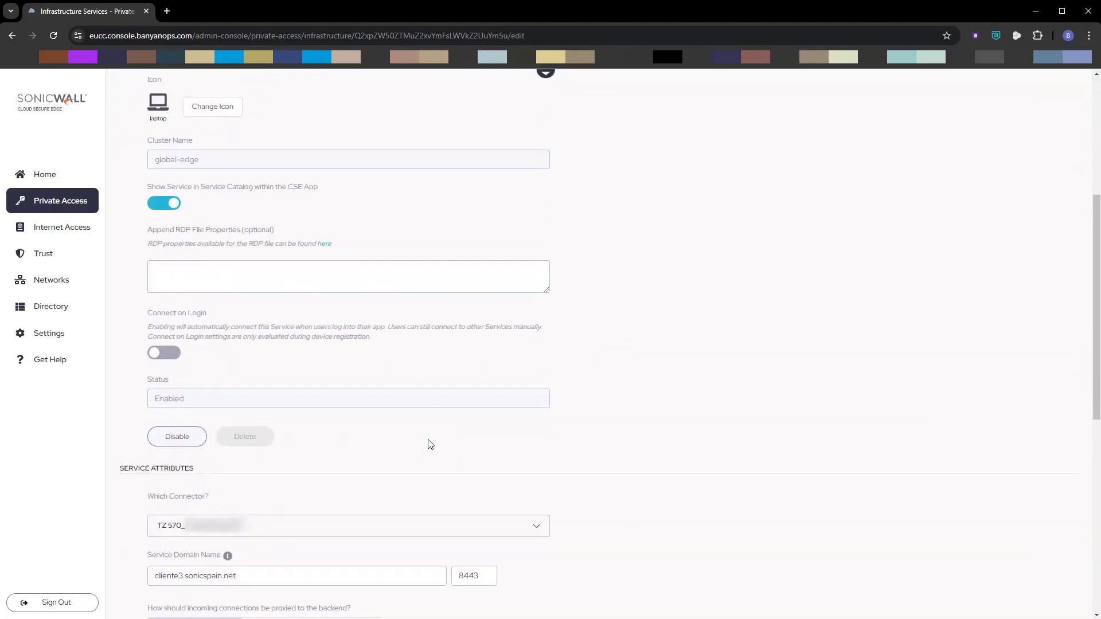
{"action": "left_click", "coordinate": [164, 354]}
{"action": "left_click_drag", "start_coordinate": [371, 337], "coordinate": [192, 344]}
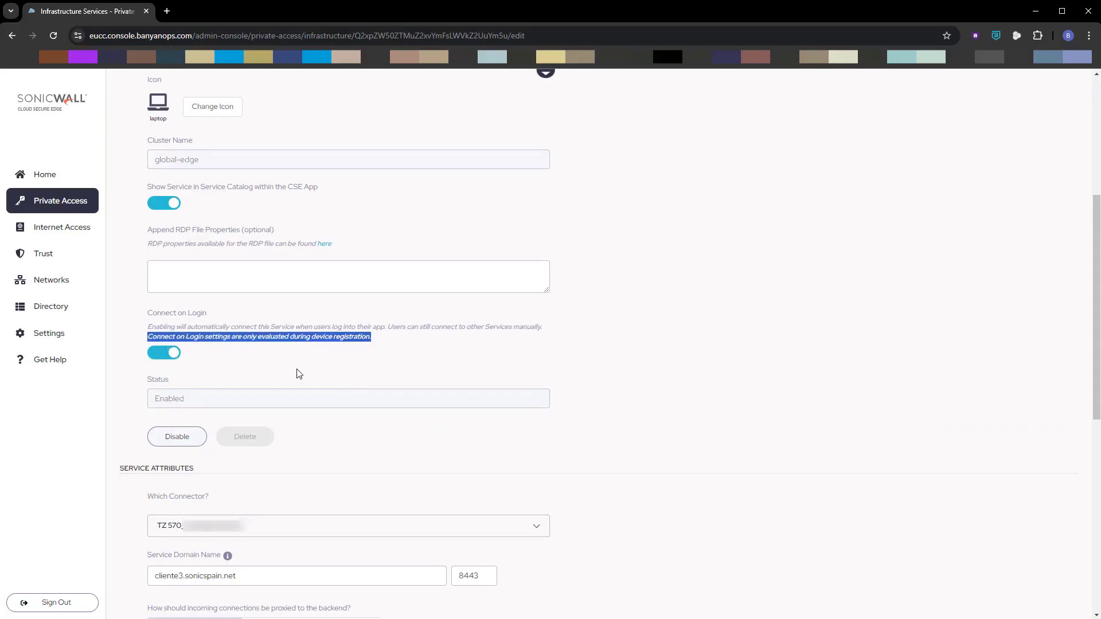
{"action": "left_click", "coordinate": [441, 353]}
Step: Set the service's assigned listen port to 19610 and save the changes
{"action": "scroll", "coordinate": [441, 353], "scroll_direction": "down", "scroll_amount": 3}
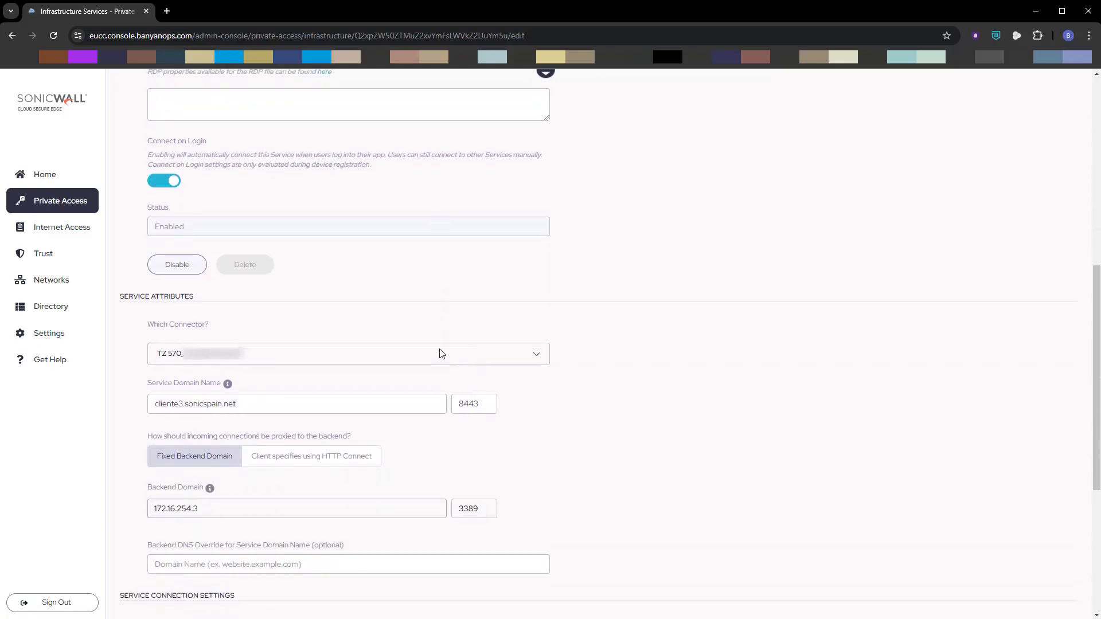
{"action": "scroll", "coordinate": [441, 353], "scroll_direction": "down", "scroll_amount": 3}
{"action": "left_click", "coordinate": [205, 477]}
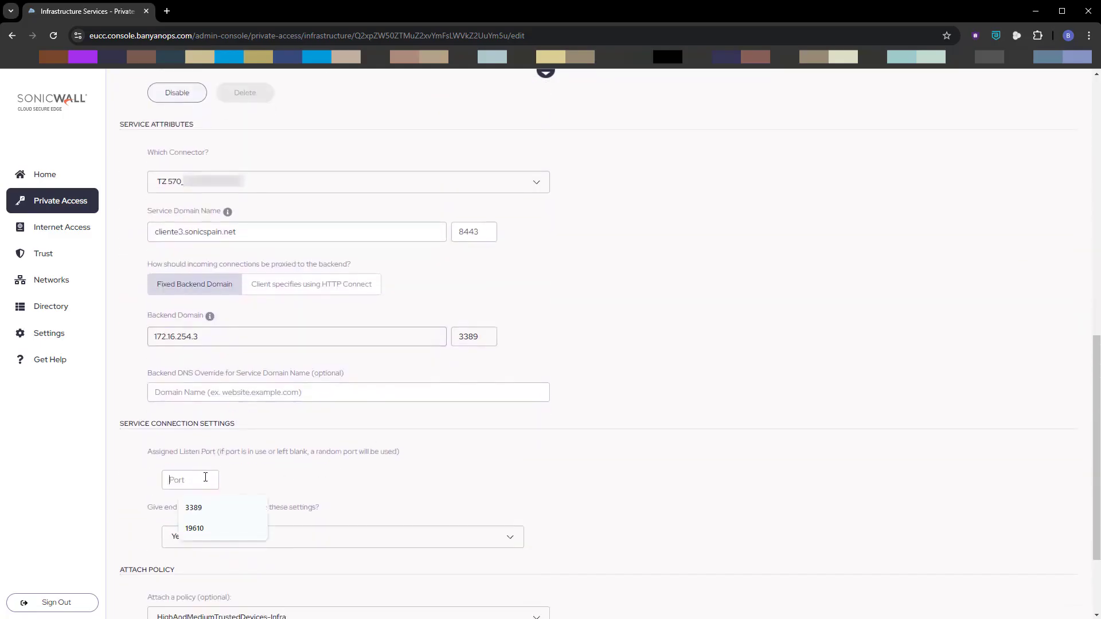
{"action": "left_click", "coordinate": [194, 528]}
{"action": "scroll", "coordinate": [563, 477], "scroll_direction": "down", "scroll_amount": 2}
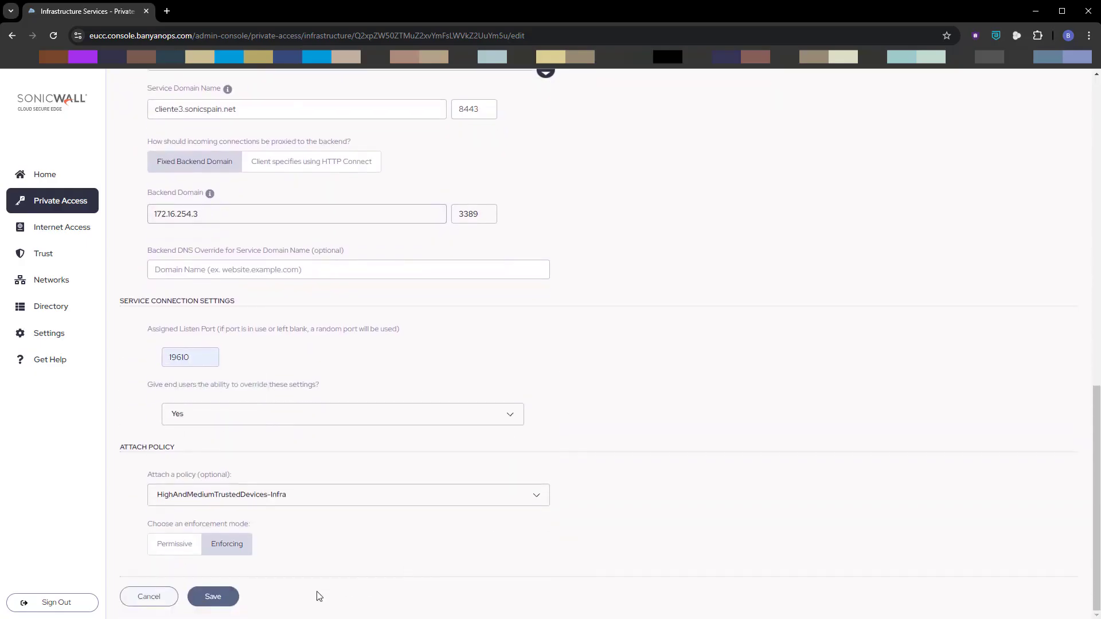
{"action": "left_click", "coordinate": [221, 598]}
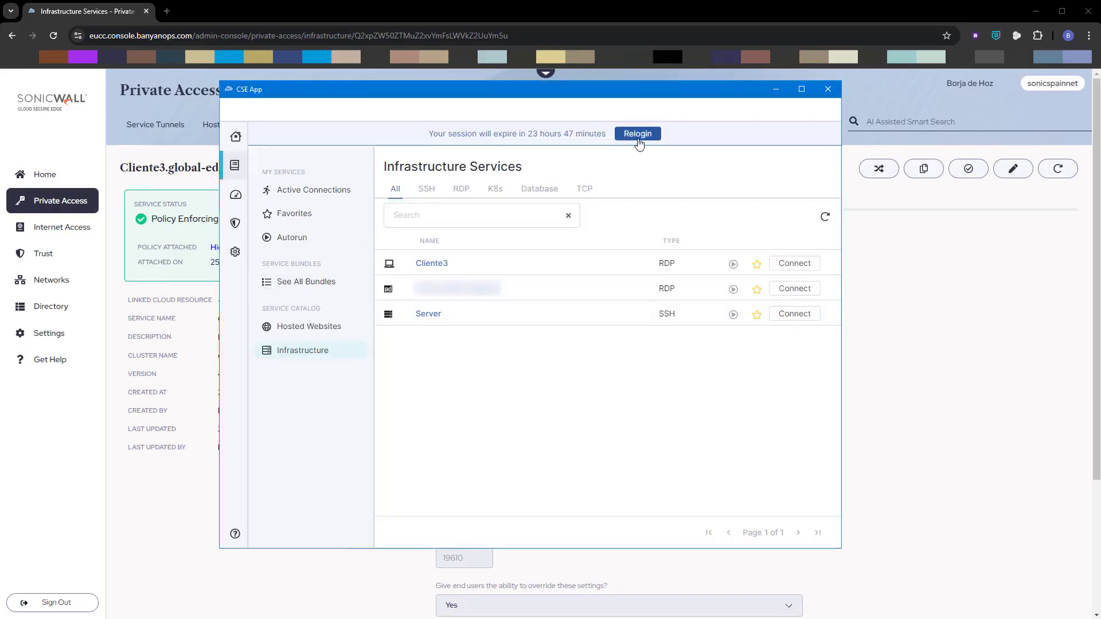
Step: Switch the CSE App's active organization from sonicspainnet to test-drive in its settings
{"action": "left_click", "coordinate": [235, 252]}
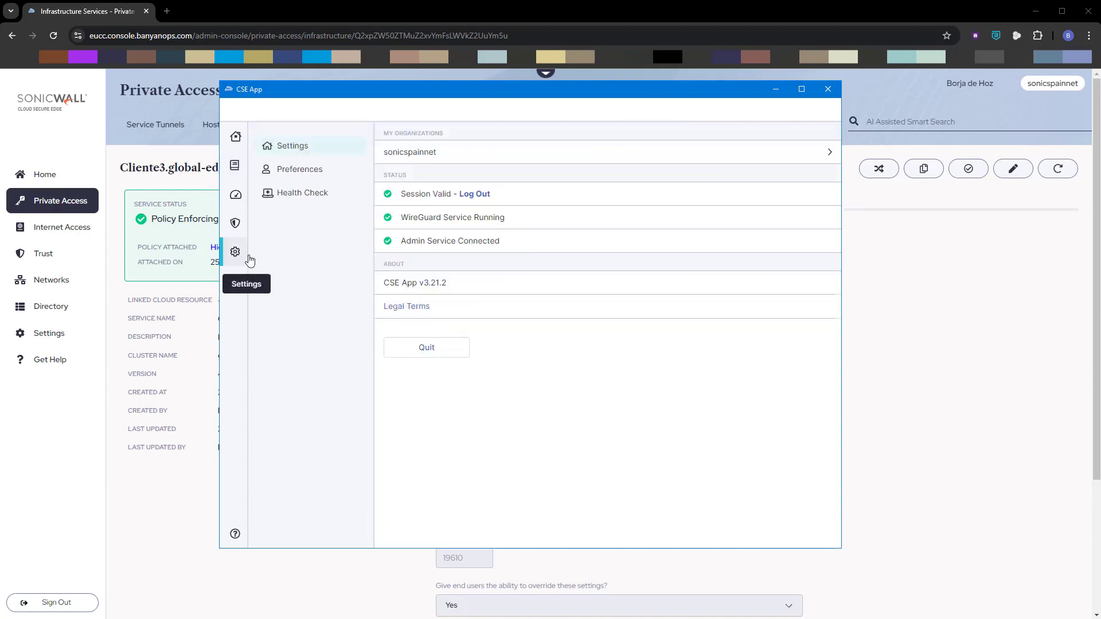
{"action": "left_click", "coordinate": [509, 161]}
{"action": "left_click_drag", "start_coordinate": [329, 176], "coordinate": [256, 173]}
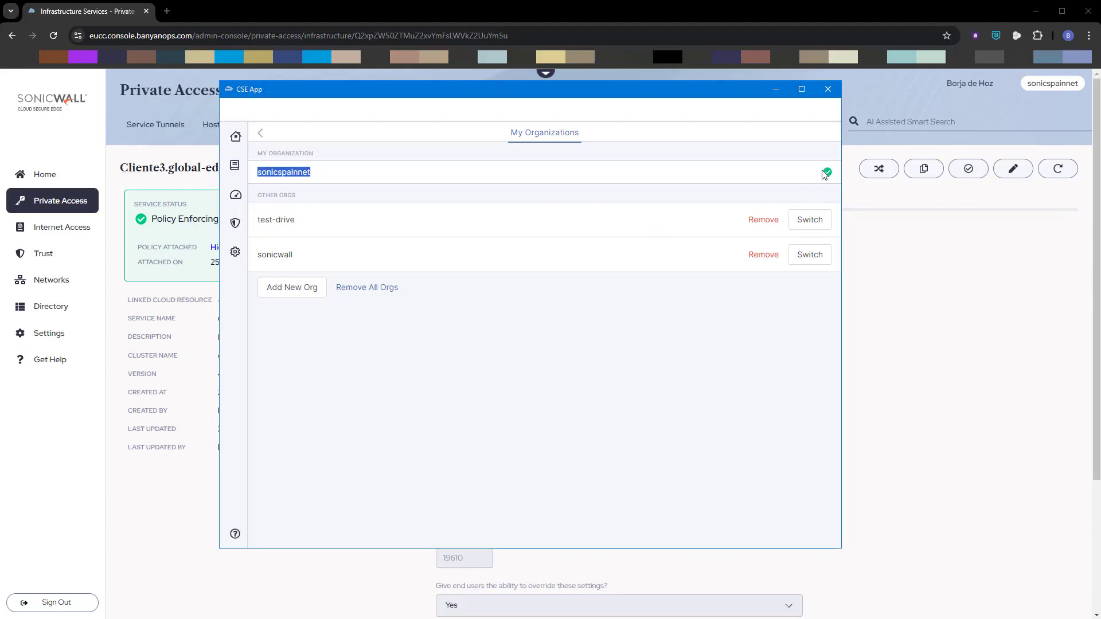
{"action": "left_click", "coordinate": [806, 220]}
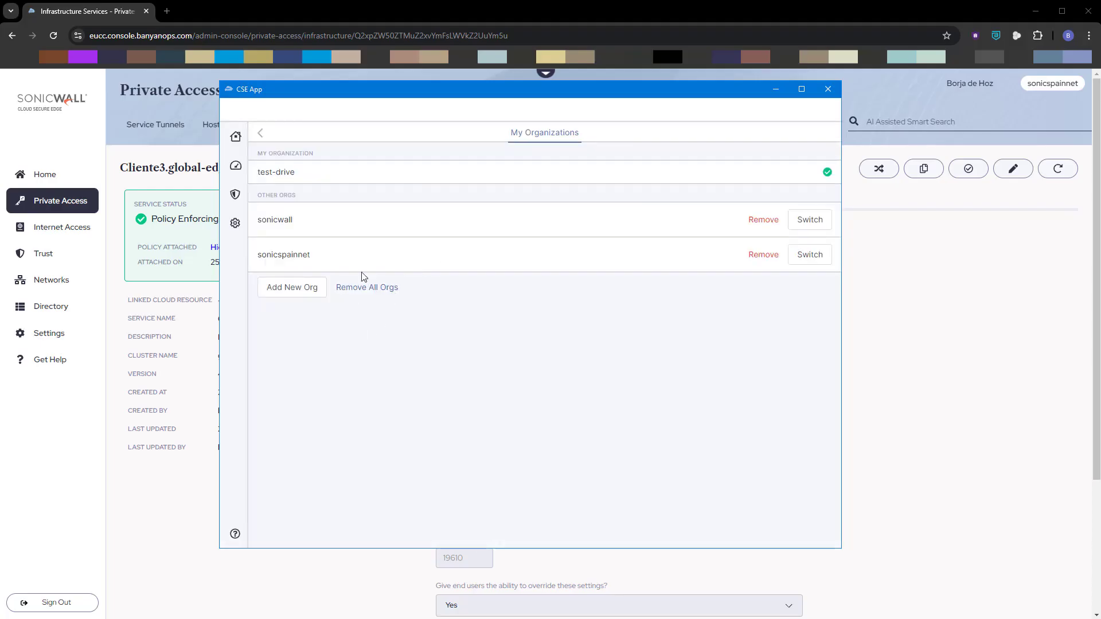
Step: Remove the sonicspainnet organization from the CSE App and confirm the deletion of its device registration
{"action": "left_click", "coordinate": [758, 256]}
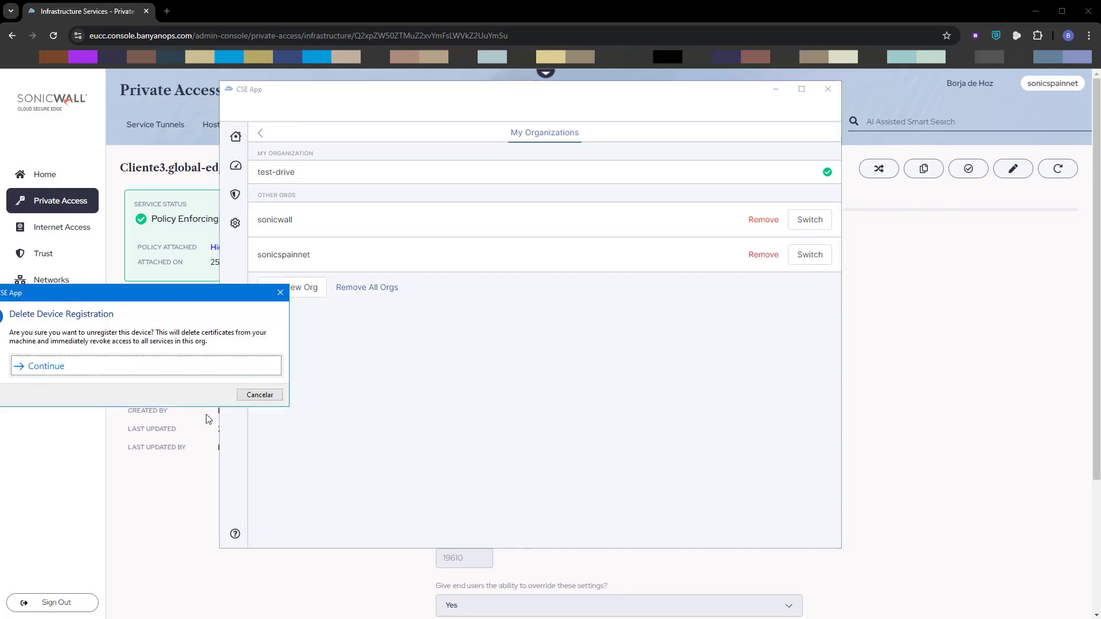
{"action": "left_click", "coordinate": [47, 367]}
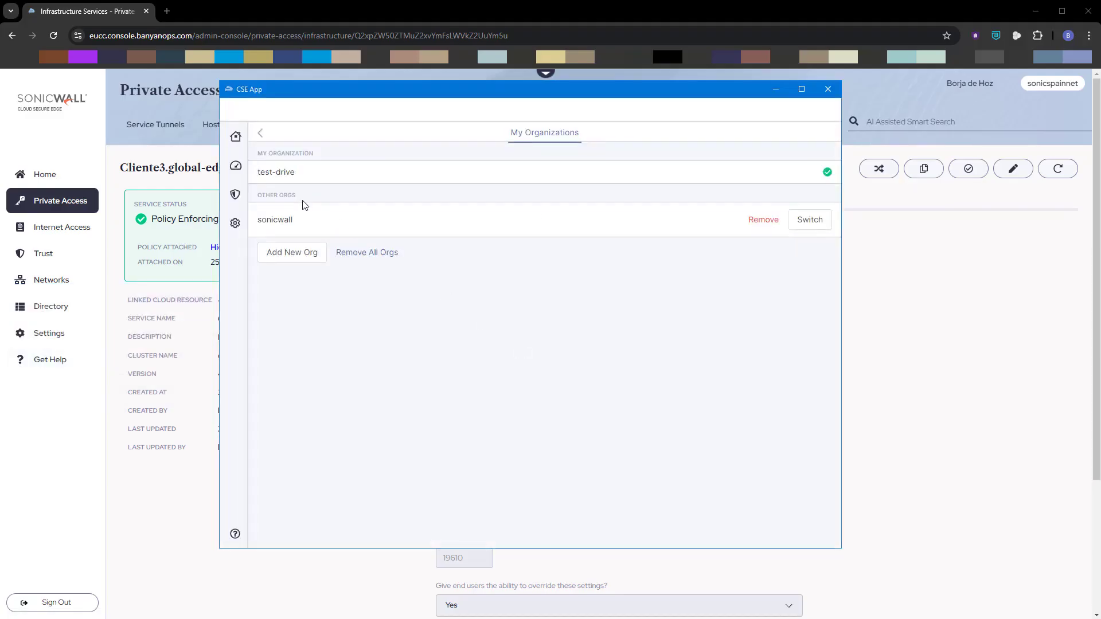
Step: Add a new organization to the CSE App with its invite code and sign in with the personal Gmail-based Microsoft account
{"action": "left_click", "coordinate": [304, 251]}
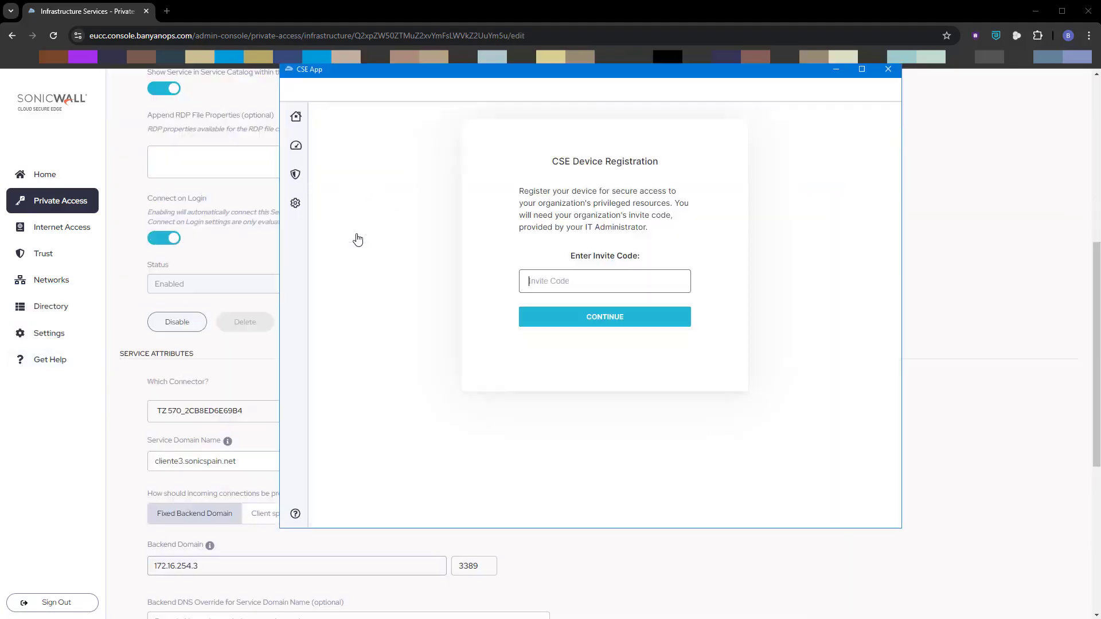
{"action": "left_click", "coordinate": [575, 282]}
{"action": "type", "text": "so"}
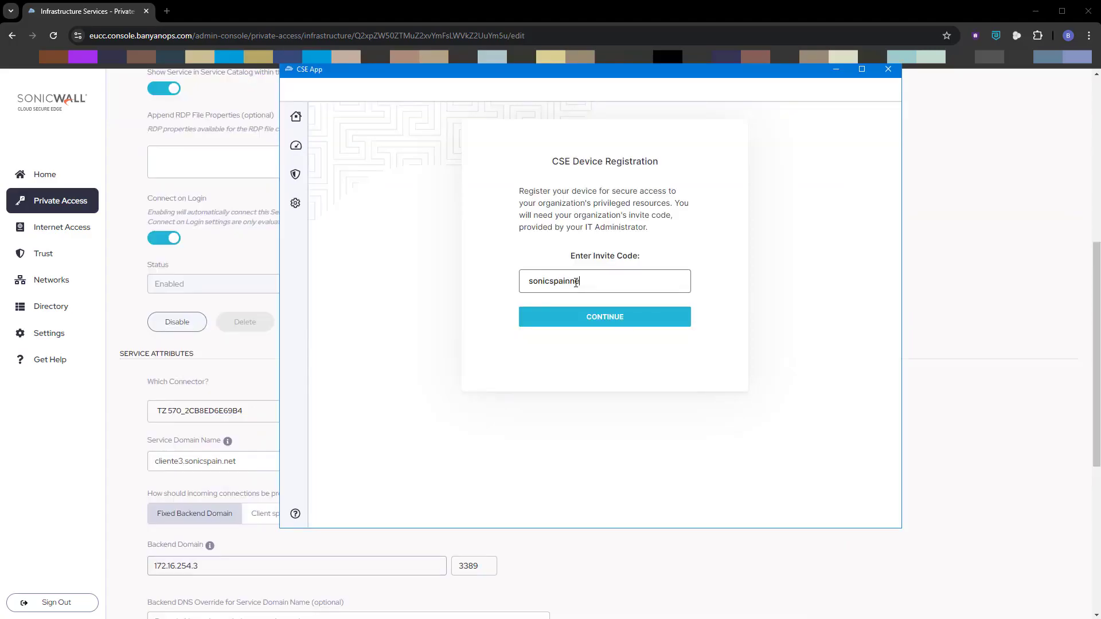
{"action": "left_click", "coordinate": [605, 324]}
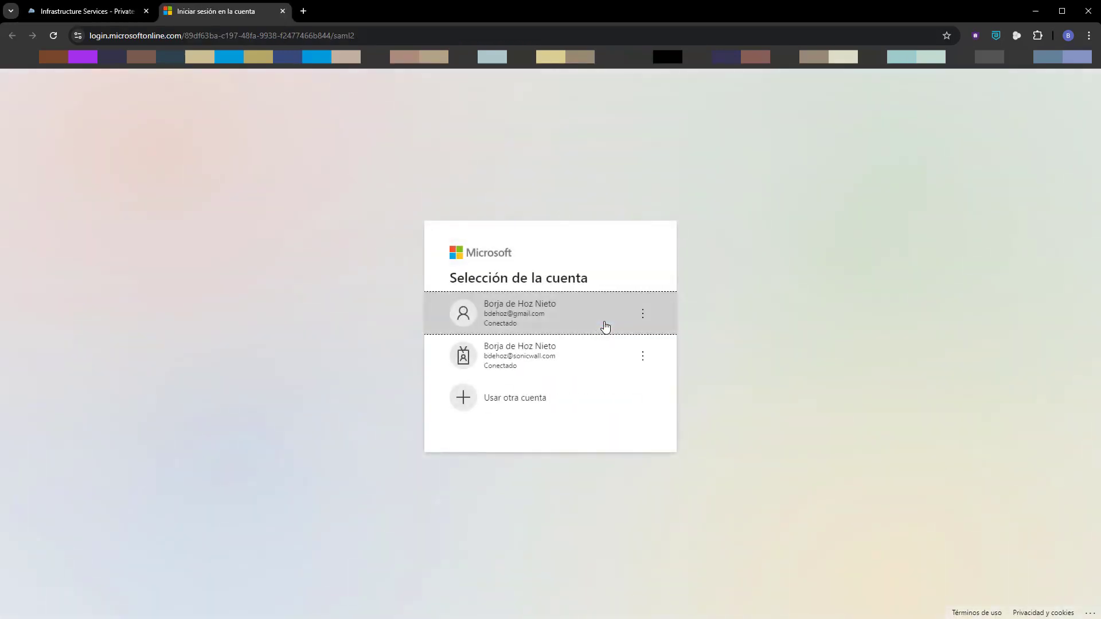
{"action": "left_click", "coordinate": [532, 323]}
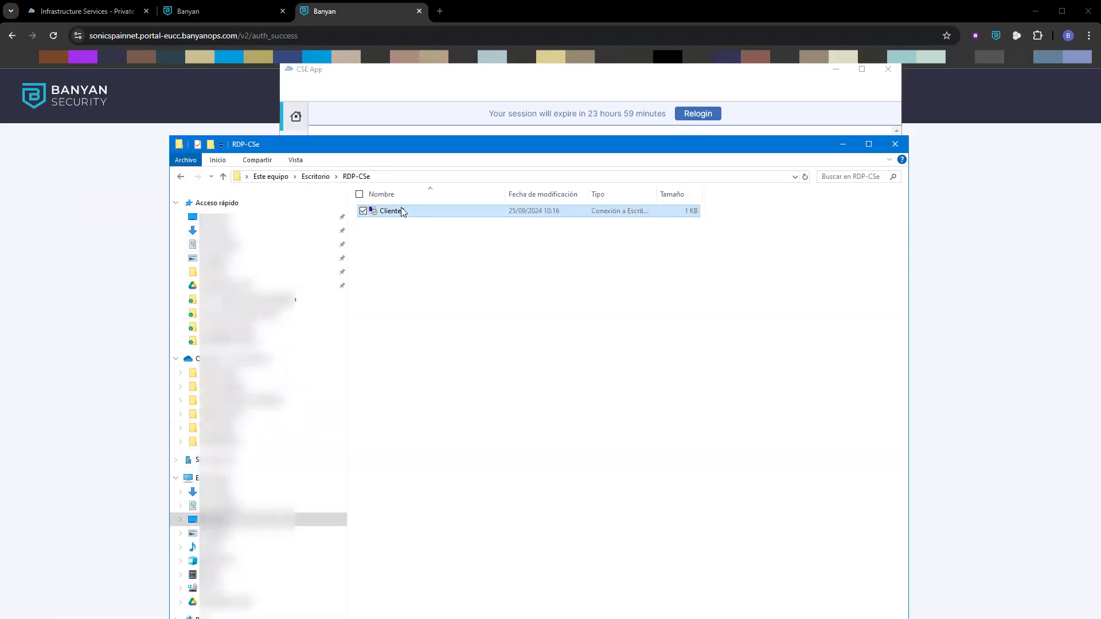
Step: Connect with the Cliente3 remote desktop file in RDP-CSe, accepting the certificate warning, and open the Start menu in the enlarged session
{"action": "double_click", "coordinate": [391, 211]}
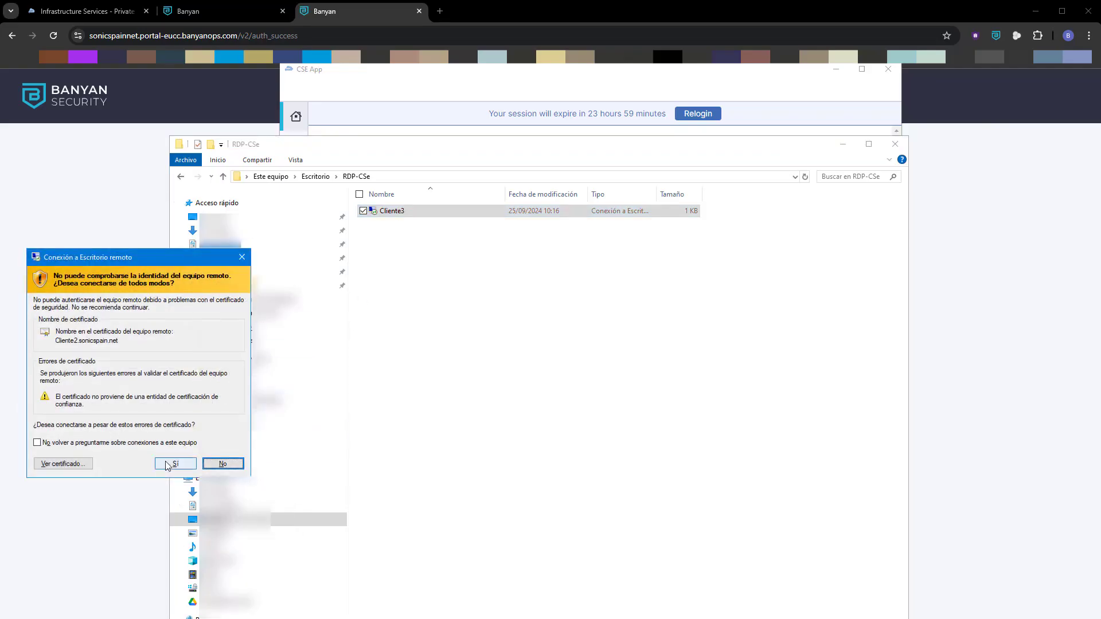
{"action": "left_click", "coordinate": [183, 465]}
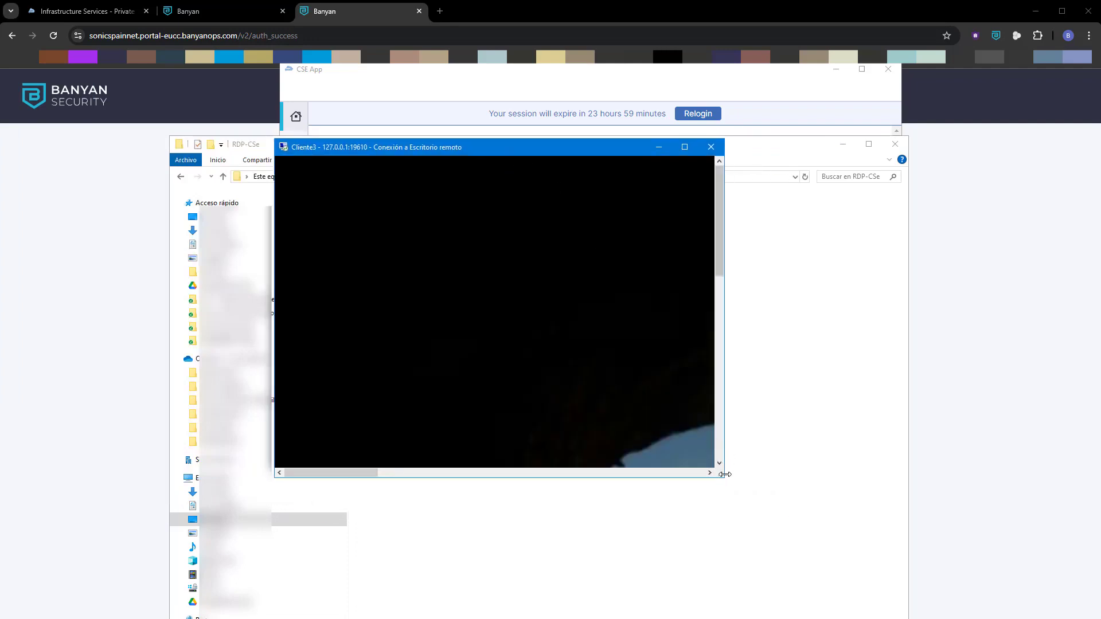
{"action": "left_click_drag", "start_coordinate": [721, 474], "coordinate": [924, 558]}
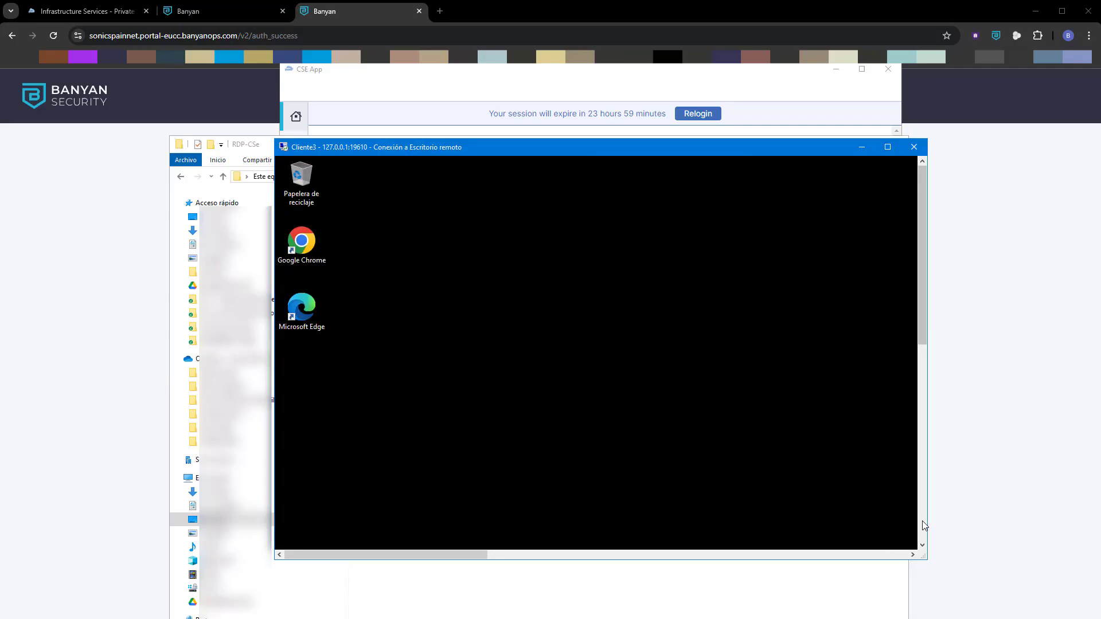
{"action": "left_click", "coordinate": [288, 538]}
Step: Disconnect the Cliente3 remote session and close the RDP-CSe folder window
{"action": "left_click", "coordinate": [914, 146]}
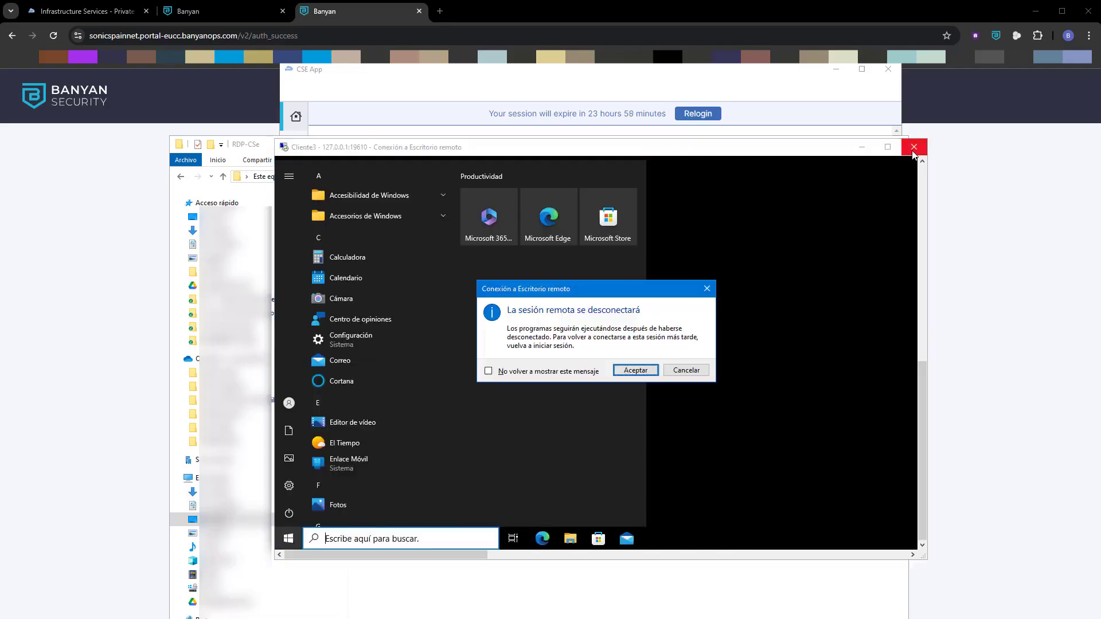
{"action": "left_click", "coordinate": [635, 370]}
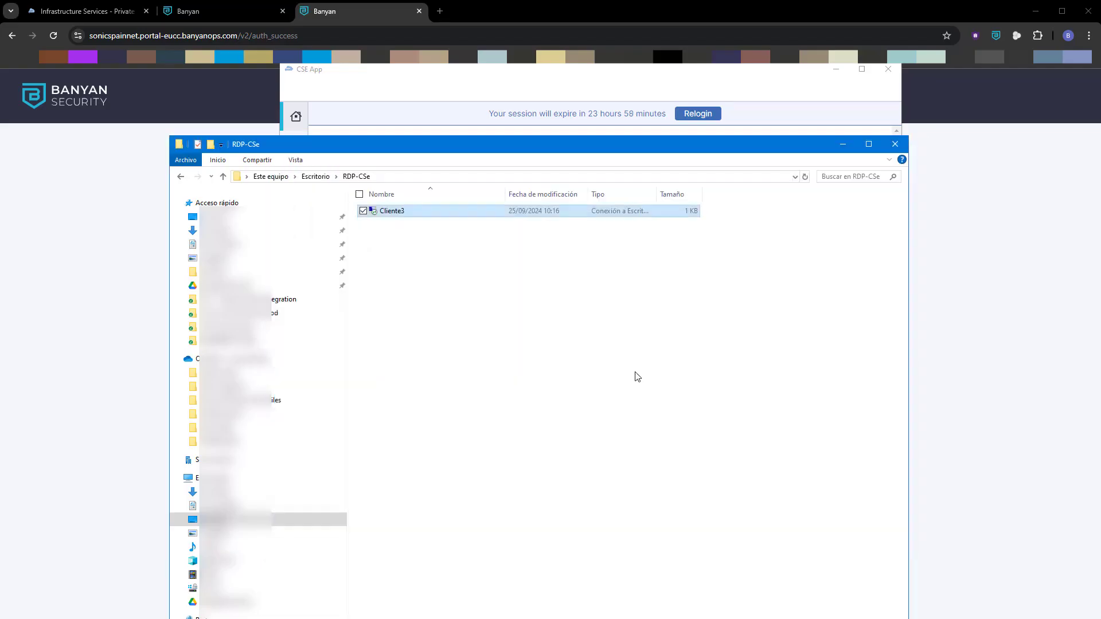
{"action": "left_click", "coordinate": [895, 144]}
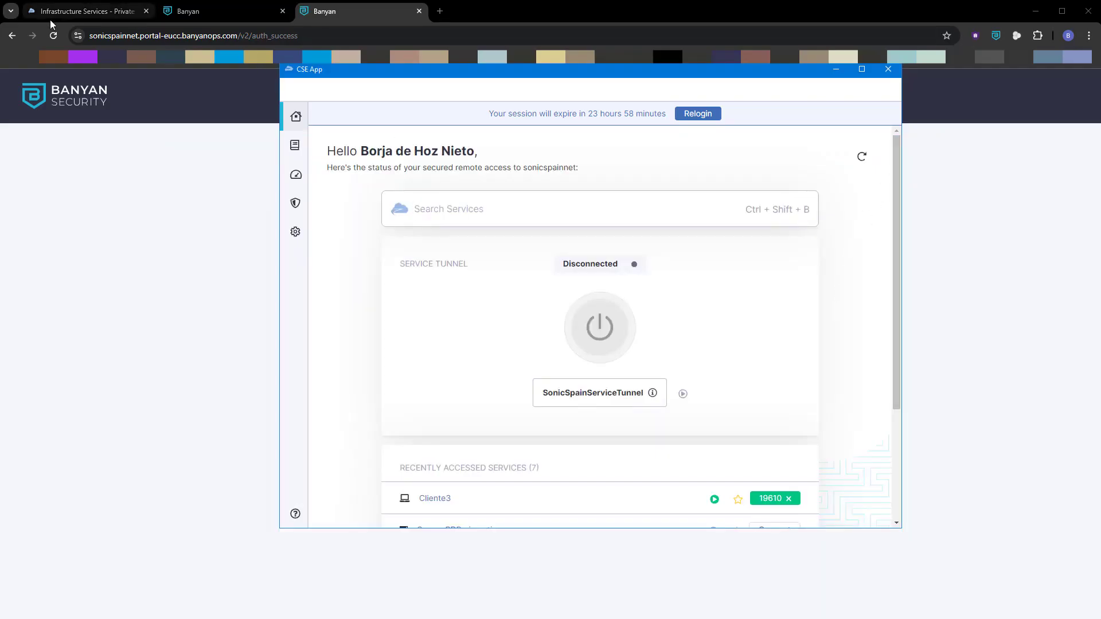
Step: Return to the Cloud Secure Edge admin console in the browser and open its Home page
{"action": "left_click", "coordinate": [71, 12]}
{"action": "left_click", "coordinate": [44, 177]}
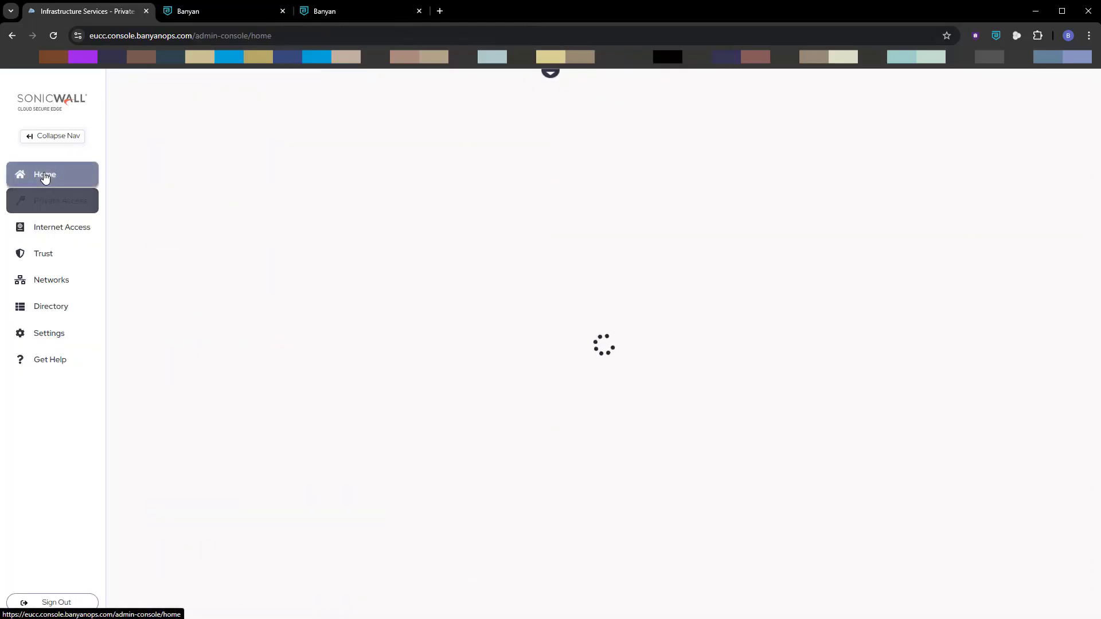